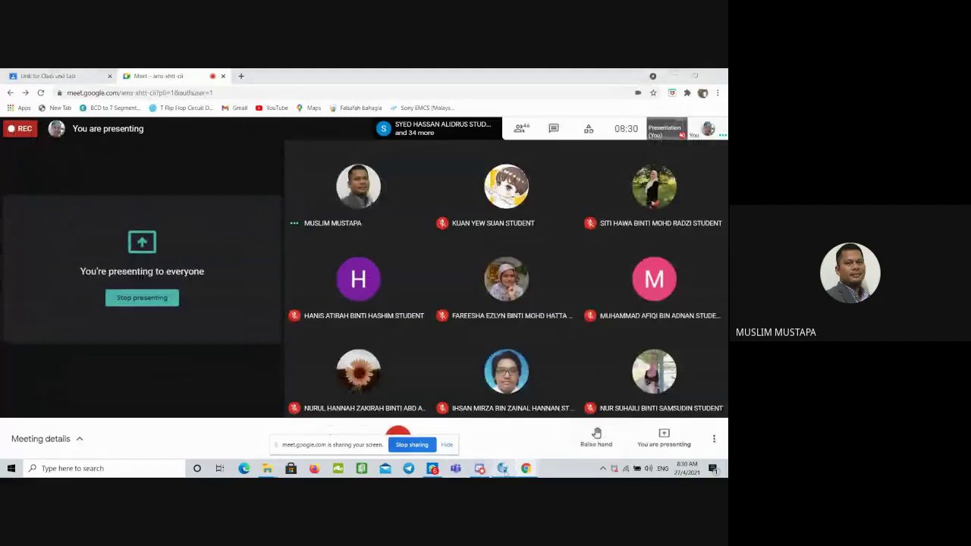
# - Switch to the lab_ALU project in Quartus II, open the lab_ALU source file and run a full compilation
pyautogui.click(502, 468)
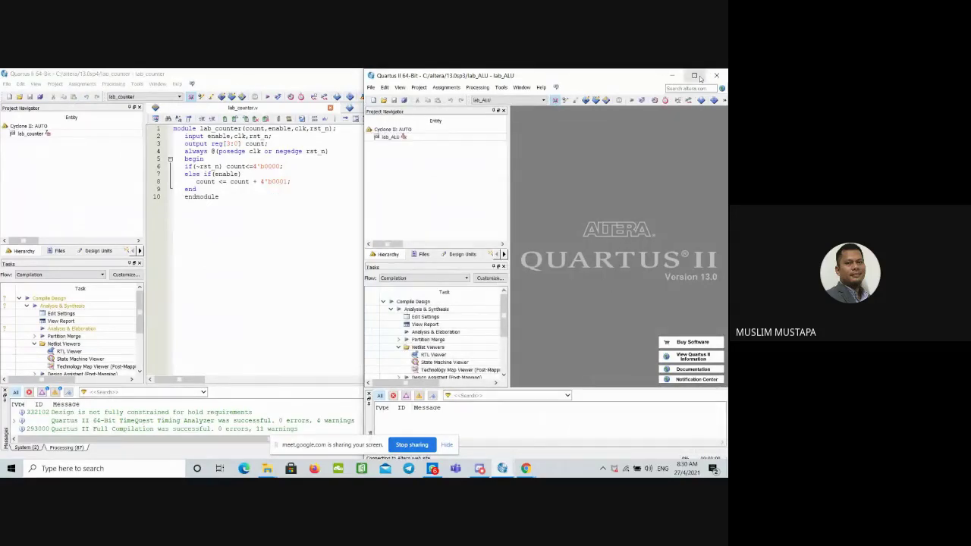
pyautogui.click(697, 76)
pyautogui.doubleClick(65, 134)
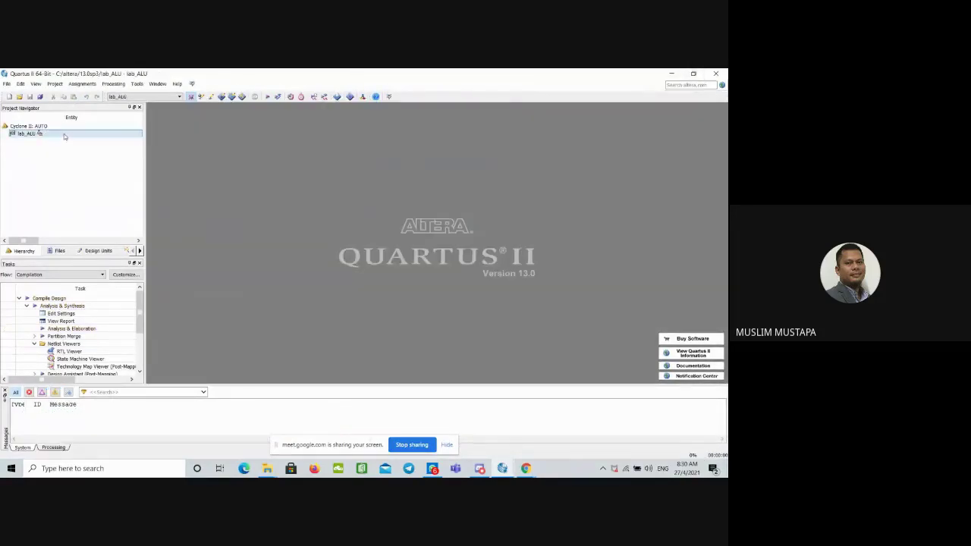
pyautogui.click(267, 97)
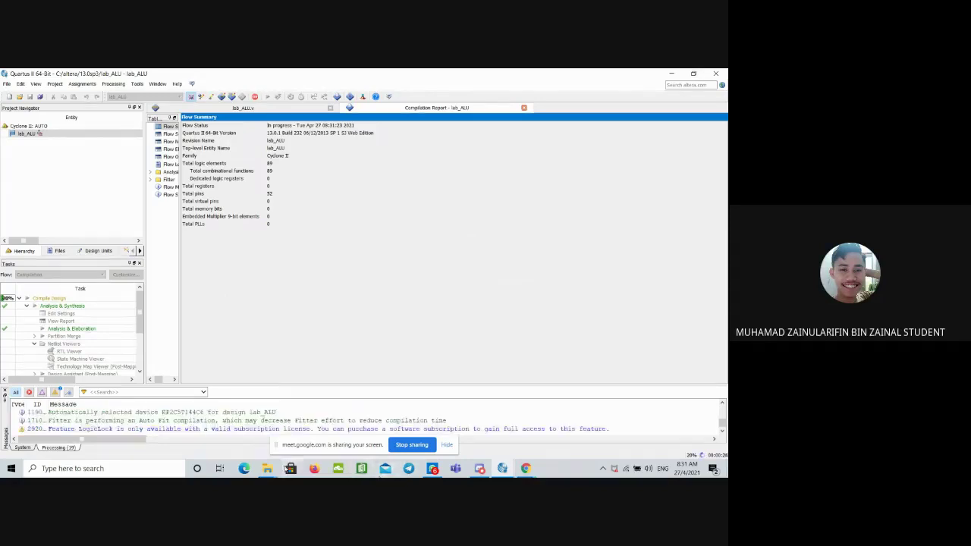
# - Locate Waveform3.vwf in the 13.0sp3 project folder in File Explorer, and return to Quartus II
pyautogui.moveTo(287, 451)
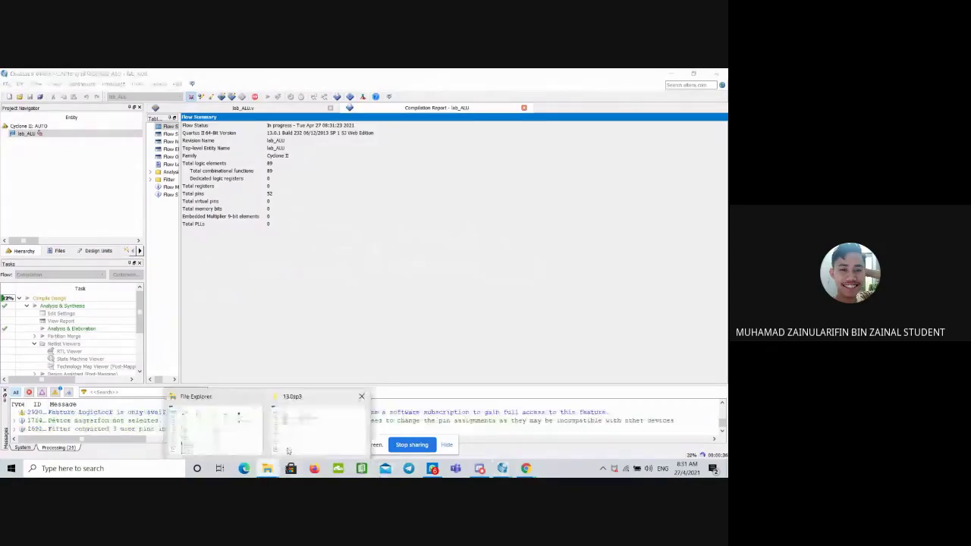
pyautogui.click(288, 450)
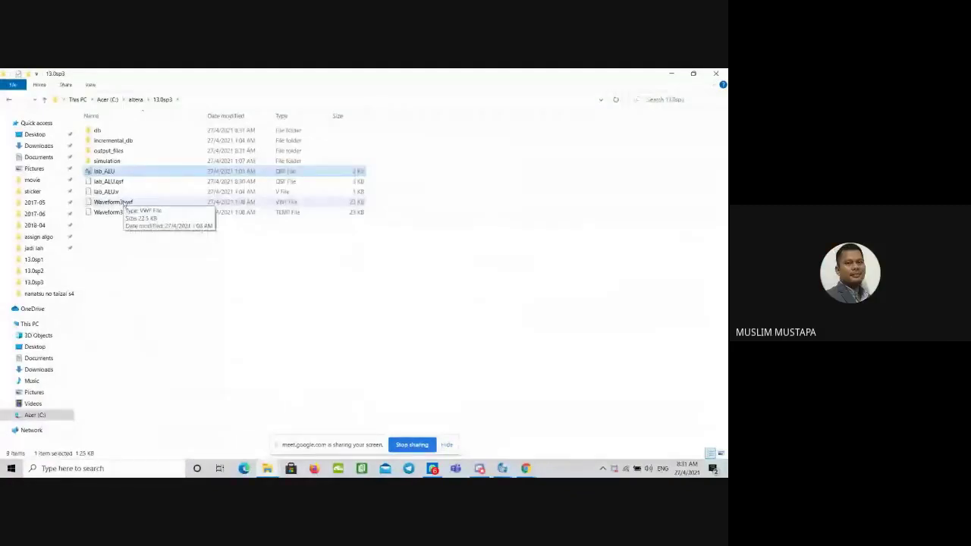
pyautogui.click(123, 202)
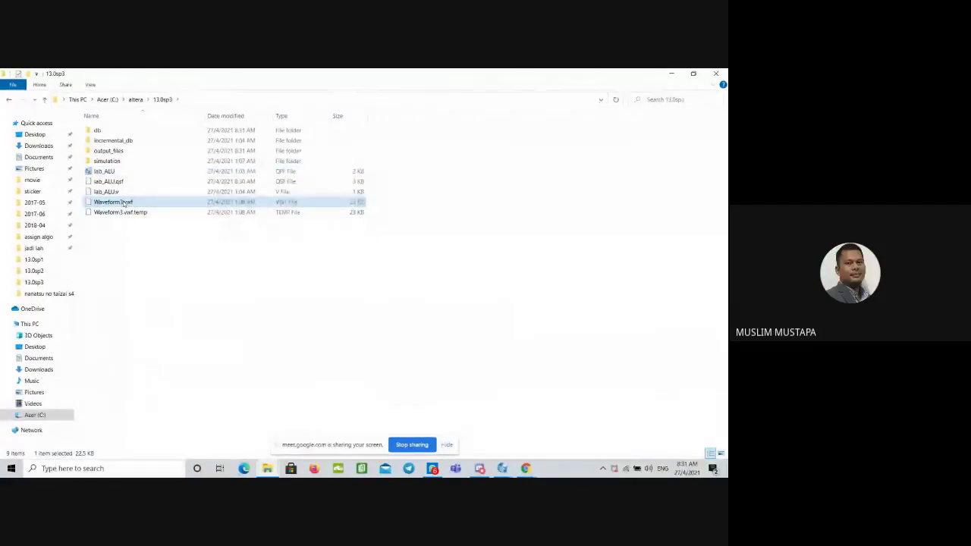
pyautogui.click(673, 74)
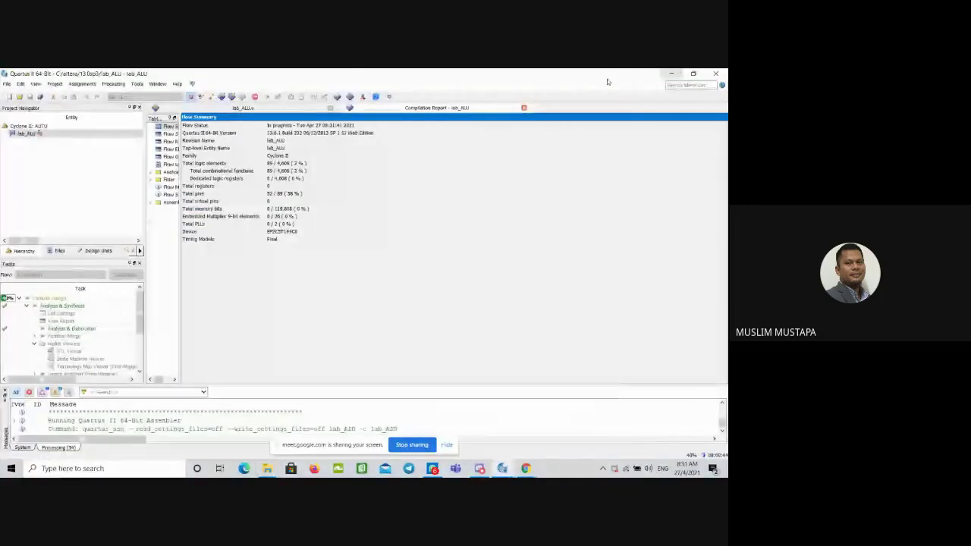
# - Bring the lab_ALU.v source code back into view in place of the compilation report
pyautogui.click(334, 110)
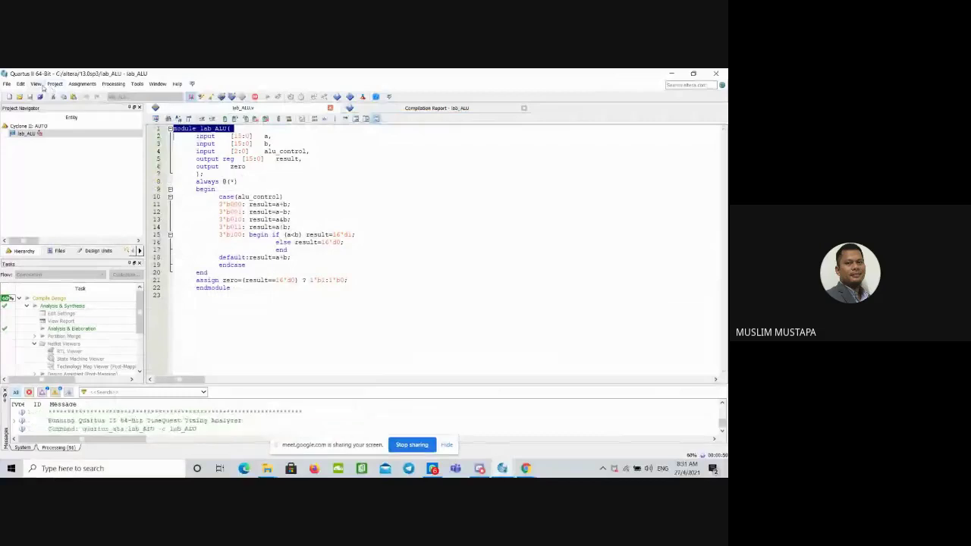
pyautogui.click(39, 85)
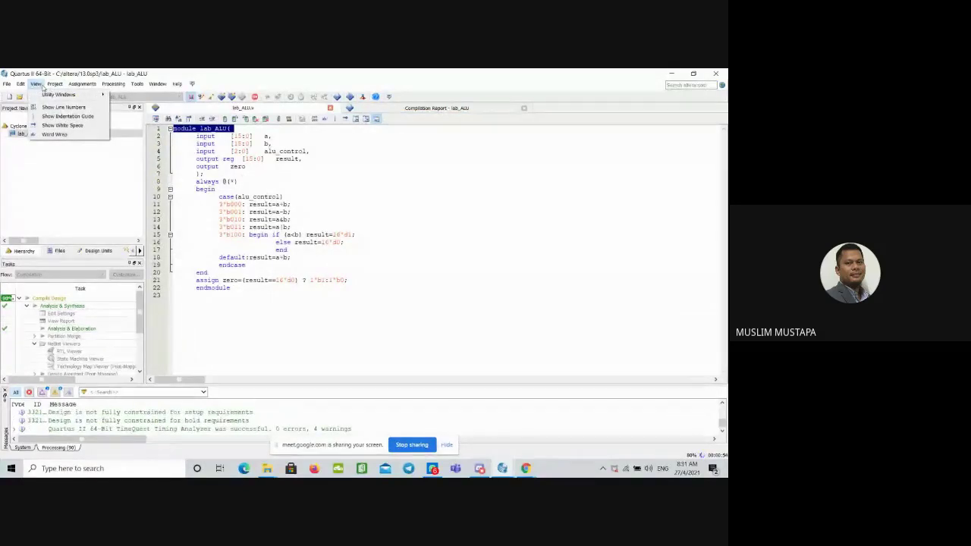
pyautogui.click(305, 314)
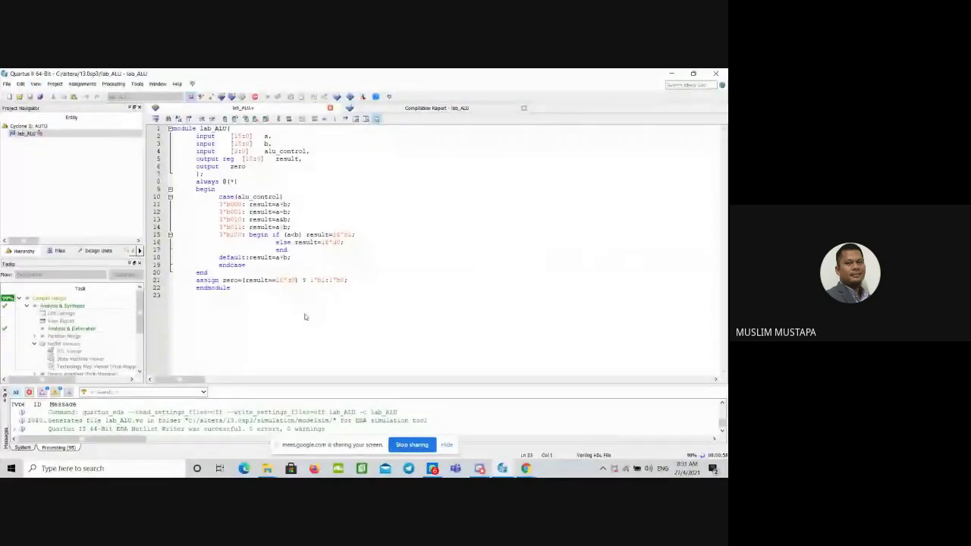
pyautogui.click(405, 274)
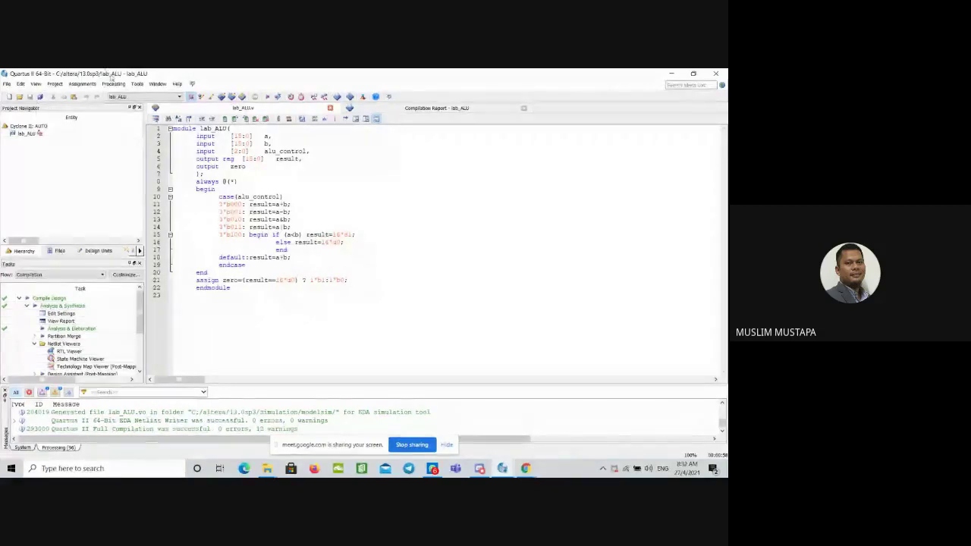
pyautogui.click(8, 97)
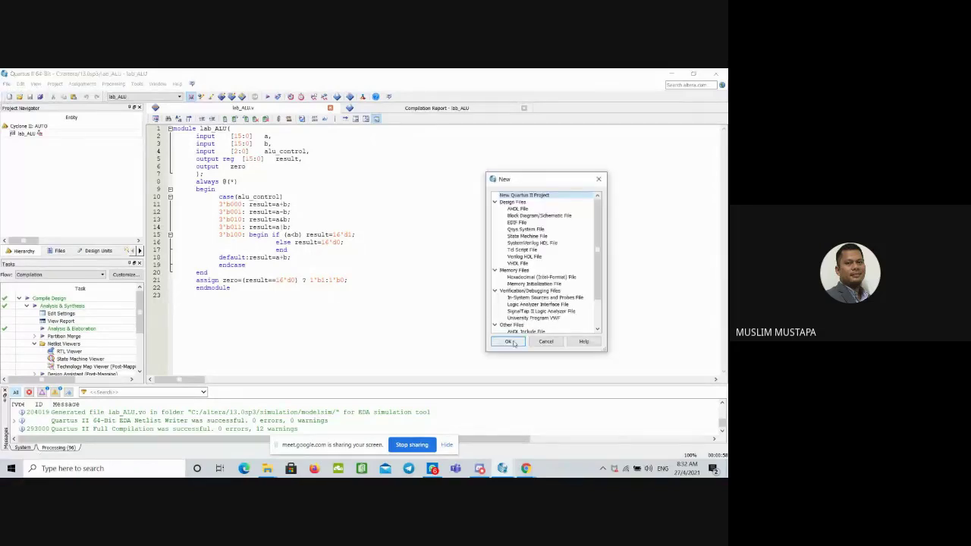
pyautogui.click(534, 318)
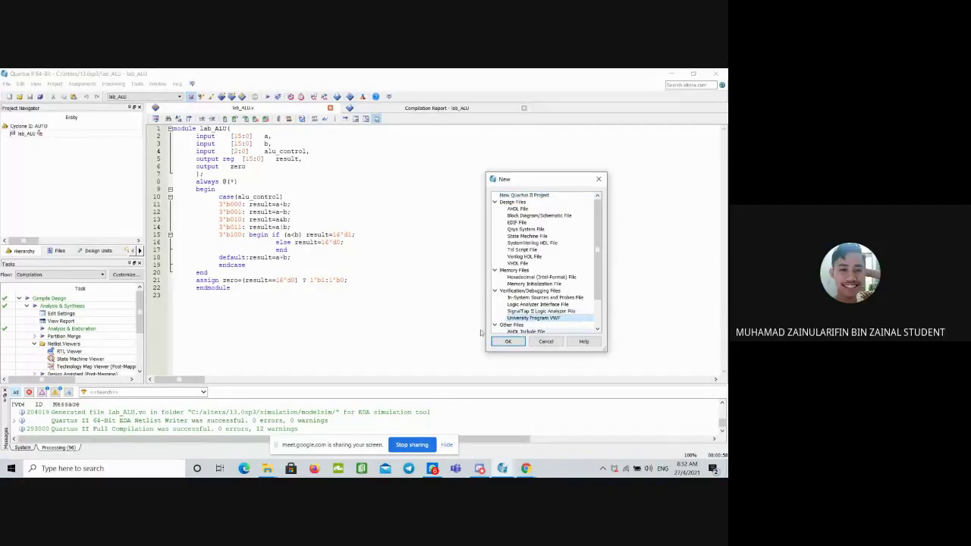
pyautogui.click(598, 179)
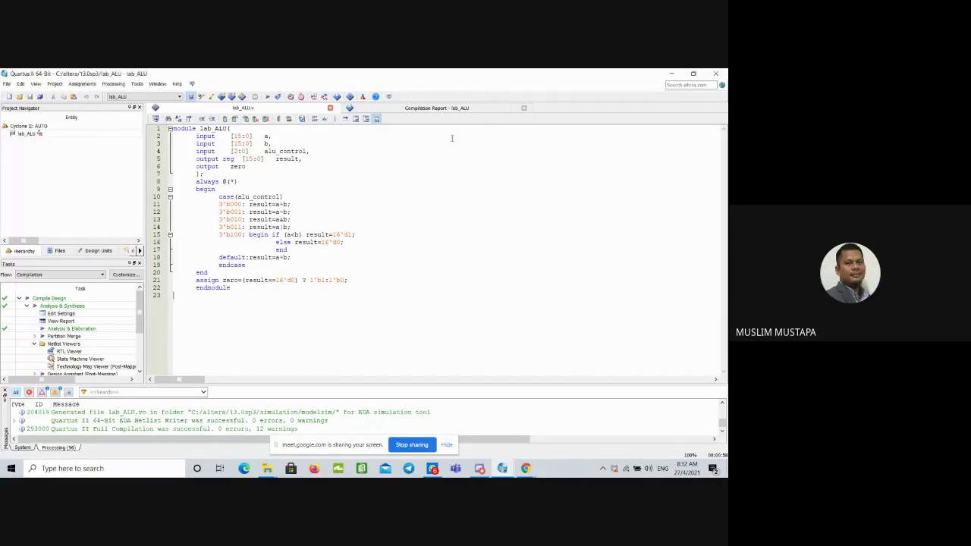
pyautogui.click(6, 83)
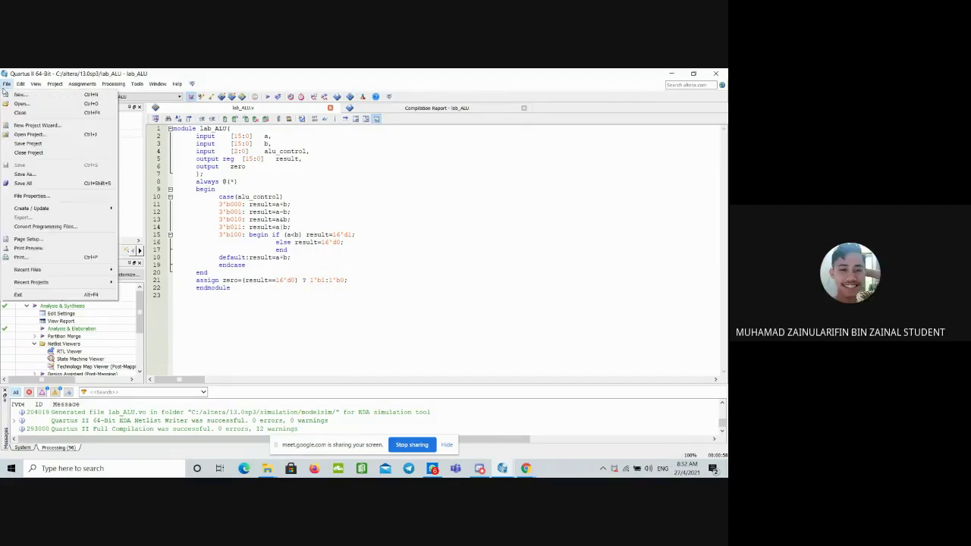
pyautogui.click(345, 331)
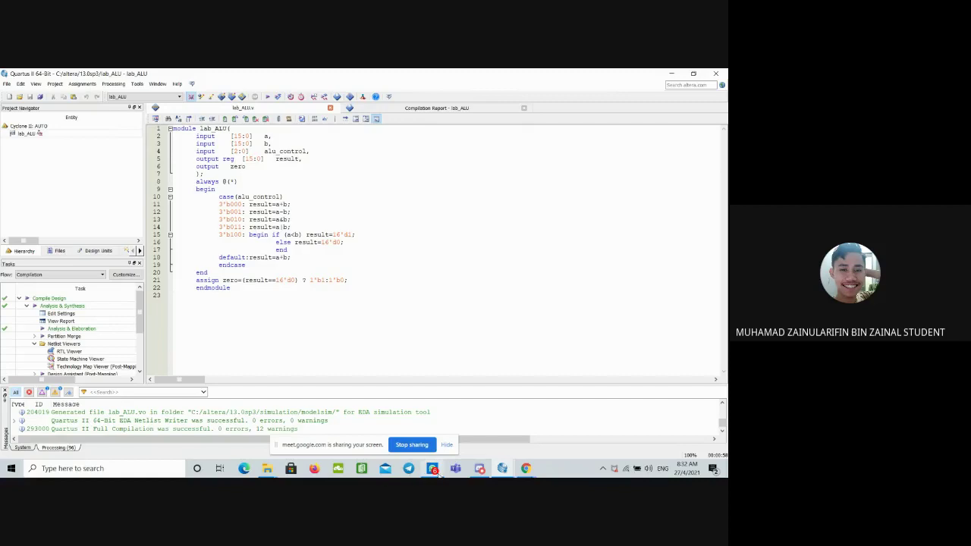
# - Try to open Waveform3.vwf directly from the 13.0sp3 folder in File Explorer, and return to Quartus II
pyautogui.moveTo(267, 468)
pyautogui.click(284, 445)
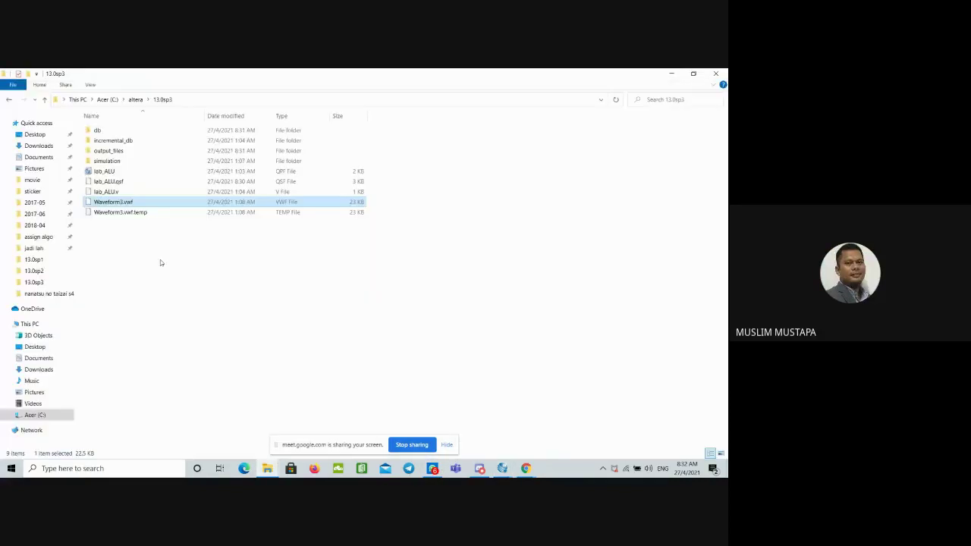
pyautogui.doubleClick(132, 203)
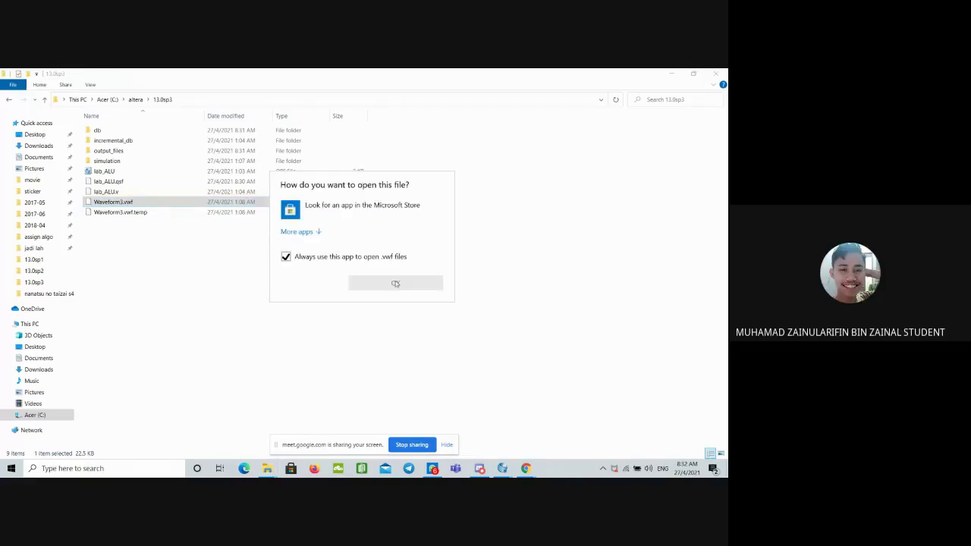
pyautogui.press('Escape')
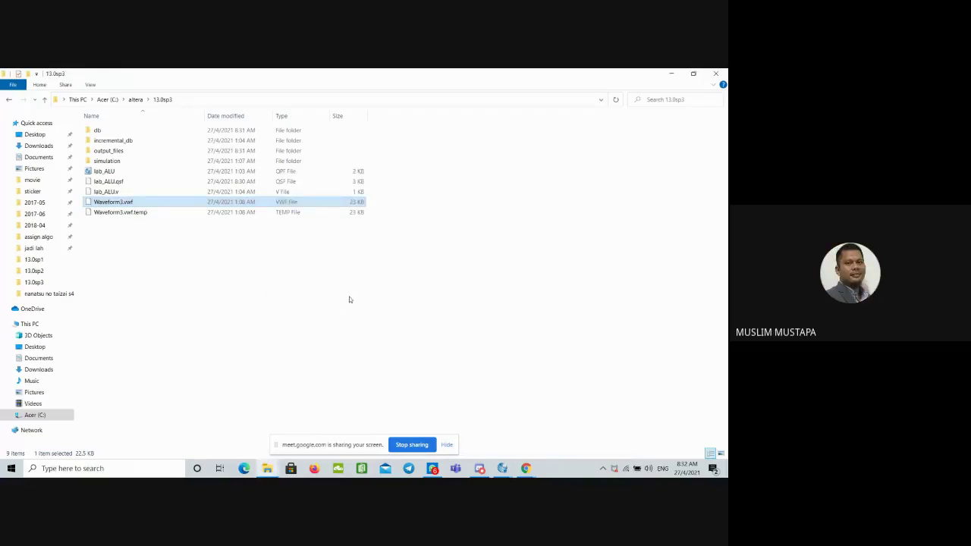
pyautogui.click(666, 78)
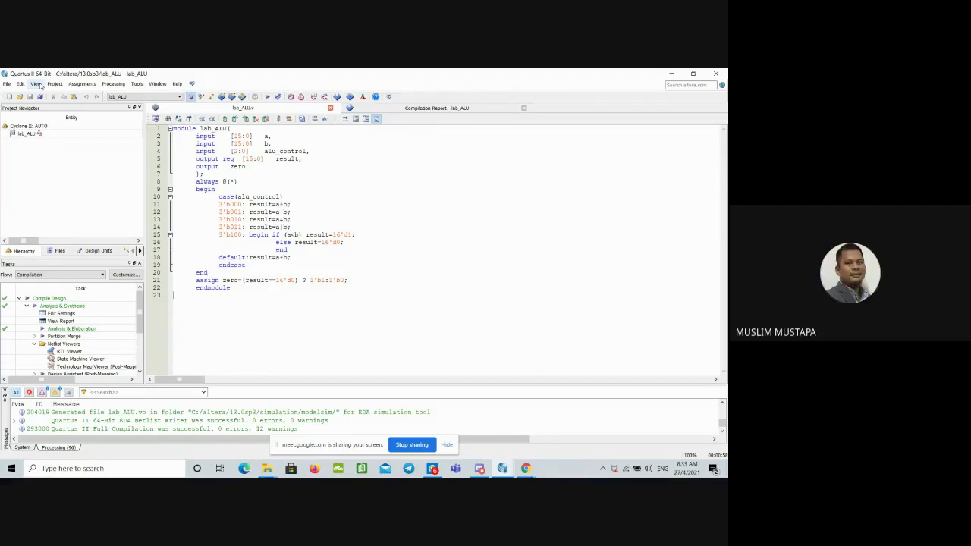
# - Show all file types when opening a file from the 13.0sp3 folder, and open Waveform3.vwf.temp
pyautogui.click(6, 84)
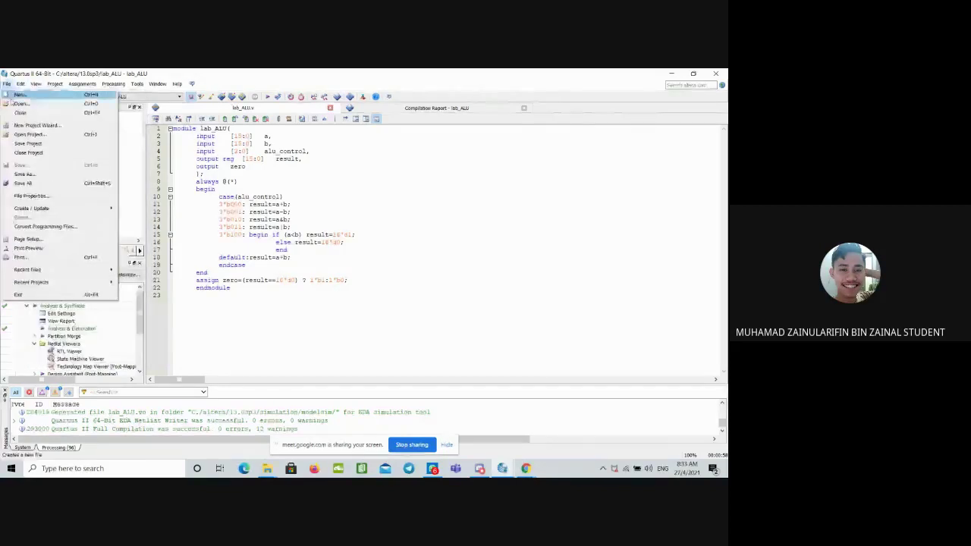
pyautogui.click(15, 95)
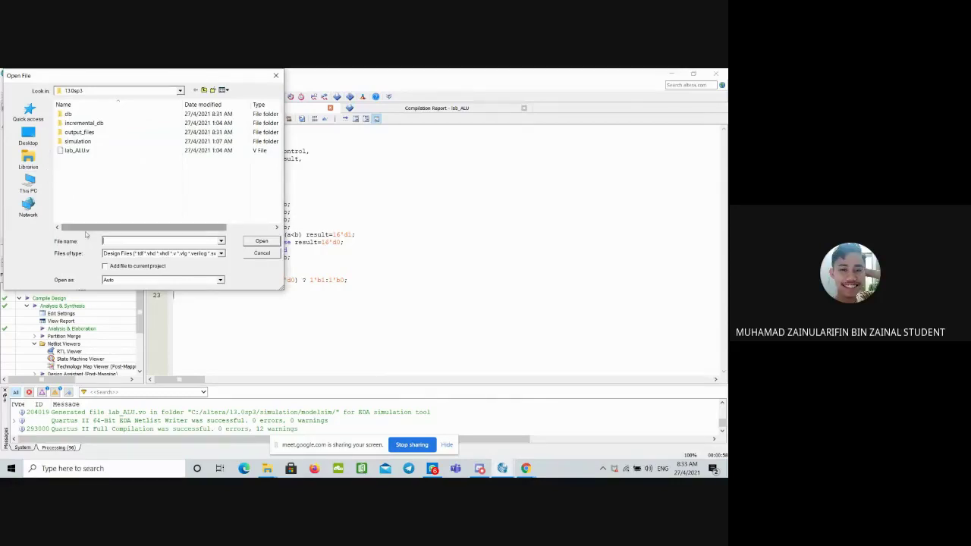
pyautogui.click(221, 253)
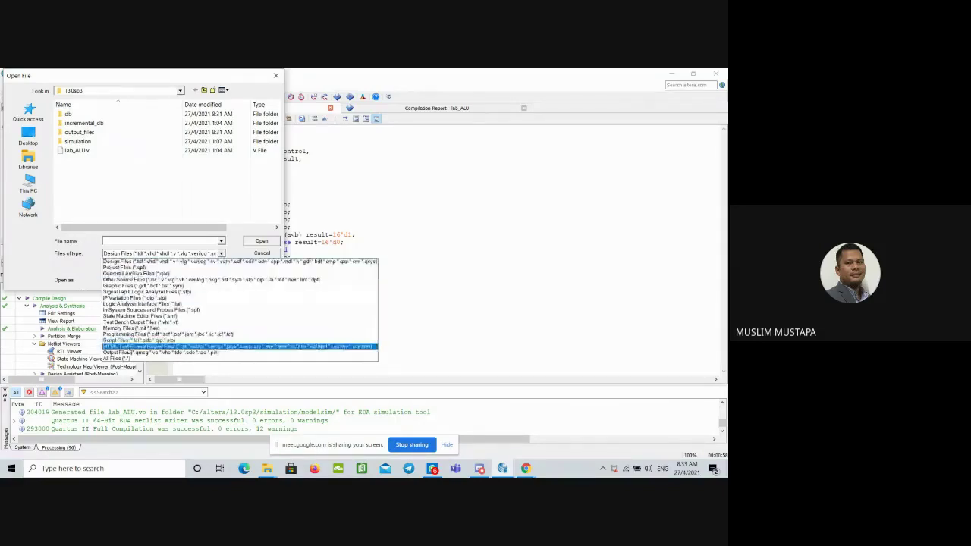
pyautogui.click(131, 358)
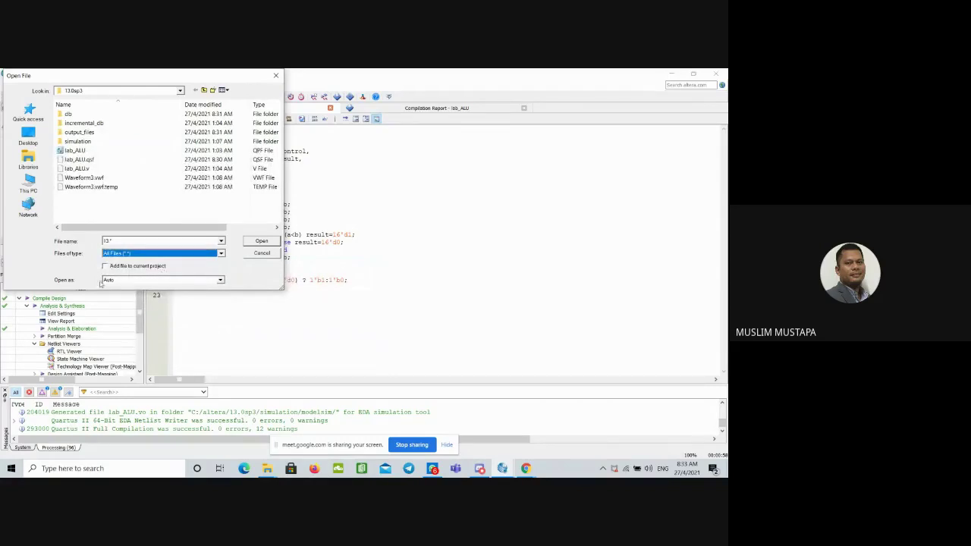
pyautogui.click(88, 187)
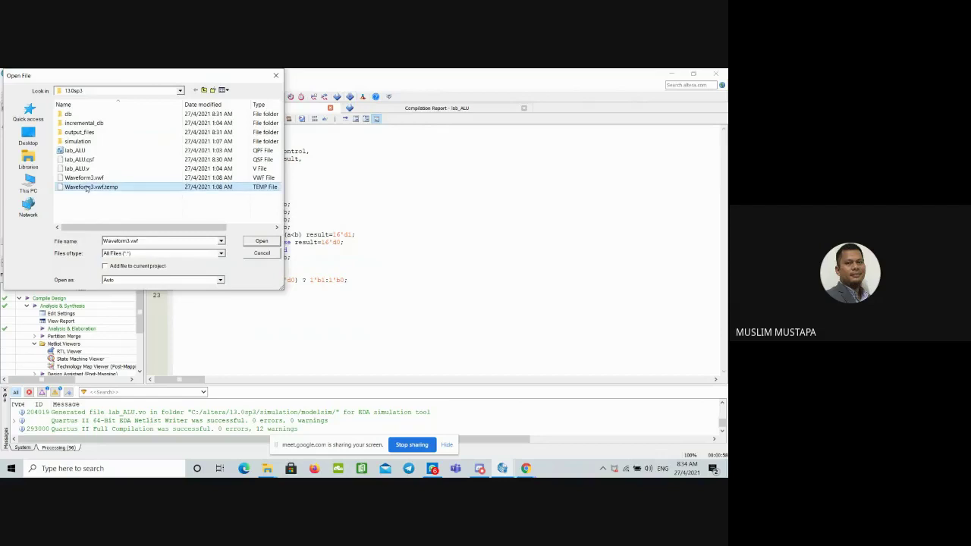
pyautogui.click(265, 245)
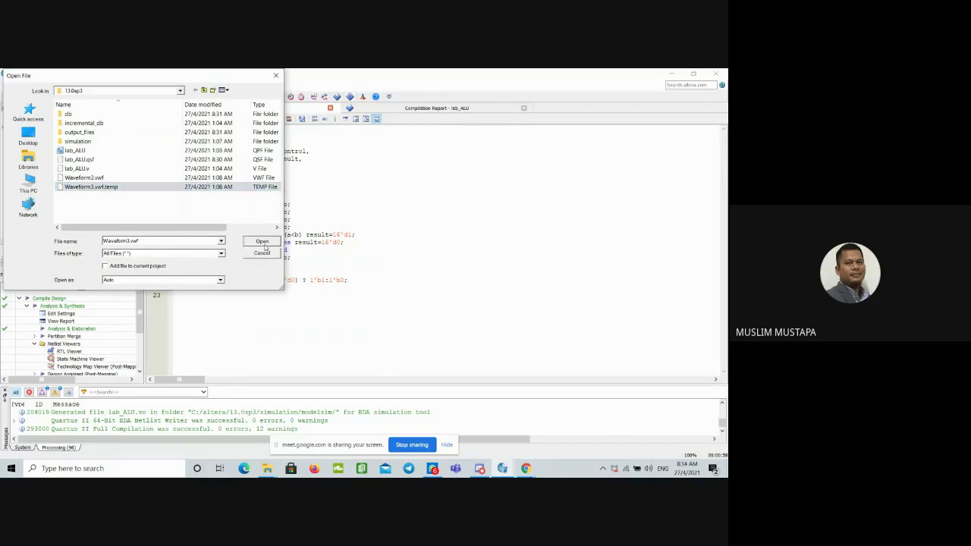
pyautogui.click(263, 242)
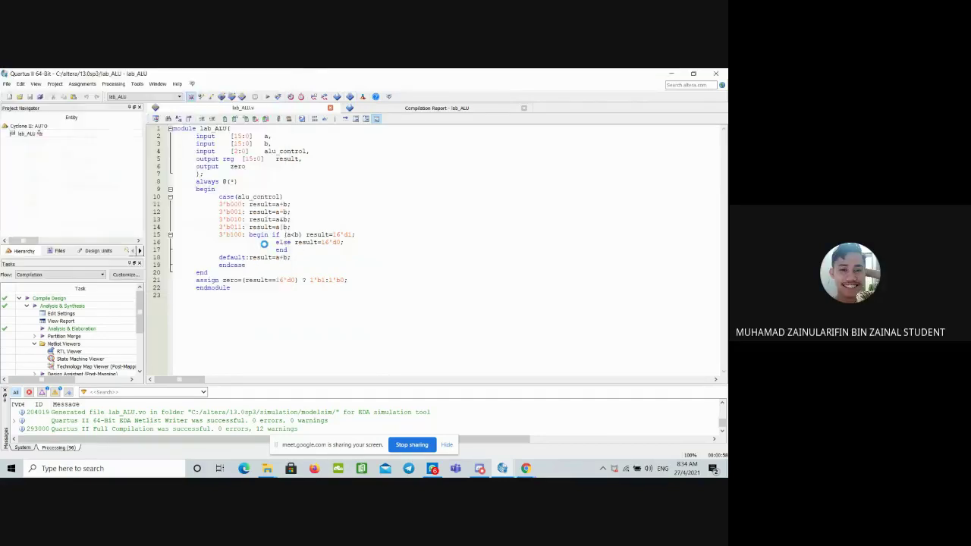
# - Open Waveform3.vwf from the 13.0sp3 folder and run a functional simulation on it
pyautogui.click(9, 96)
pyautogui.click(599, 179)
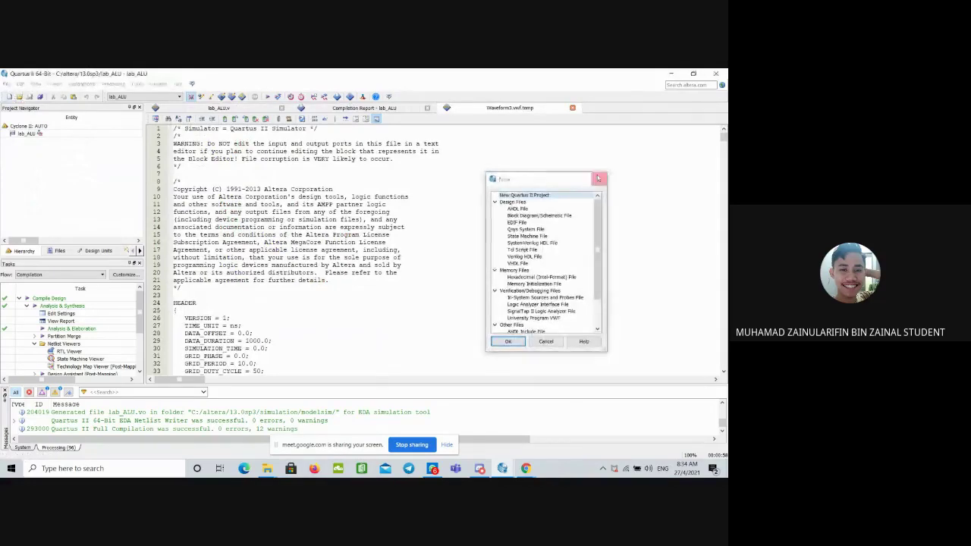
pyautogui.click(6, 84)
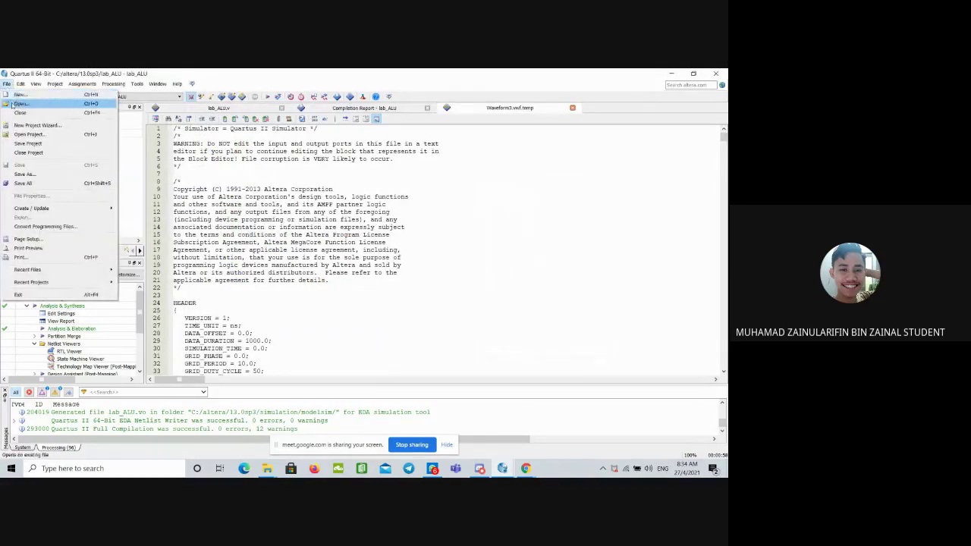
pyautogui.click(15, 104)
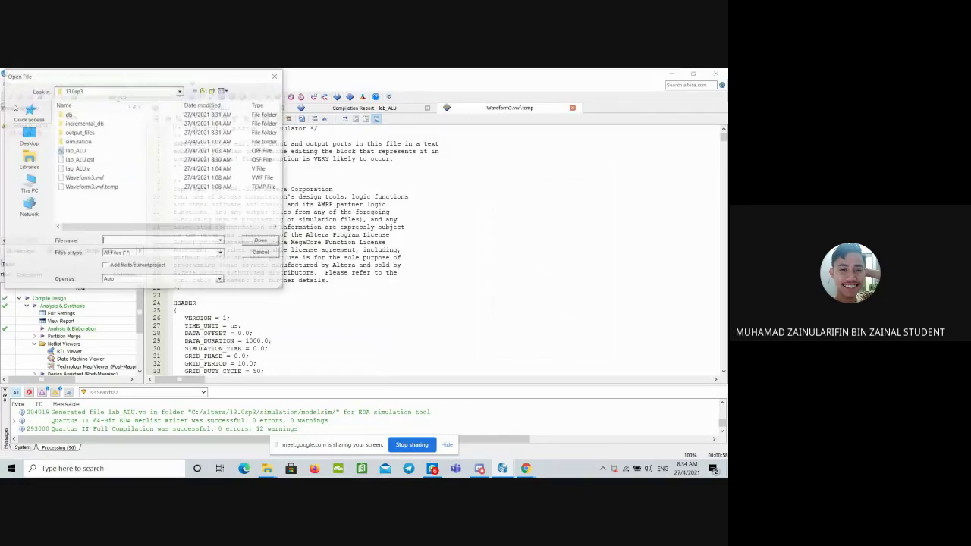
pyautogui.click(221, 241)
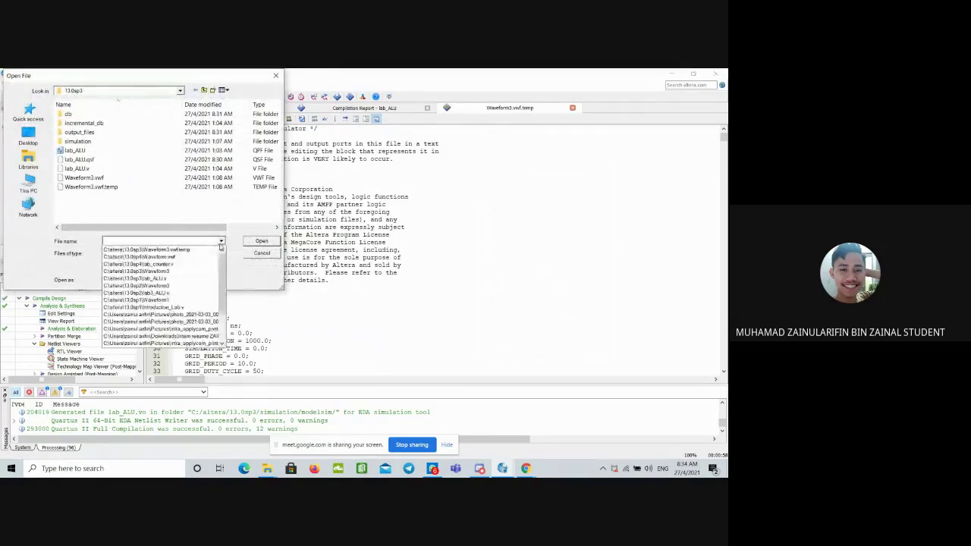
pyautogui.click(220, 241)
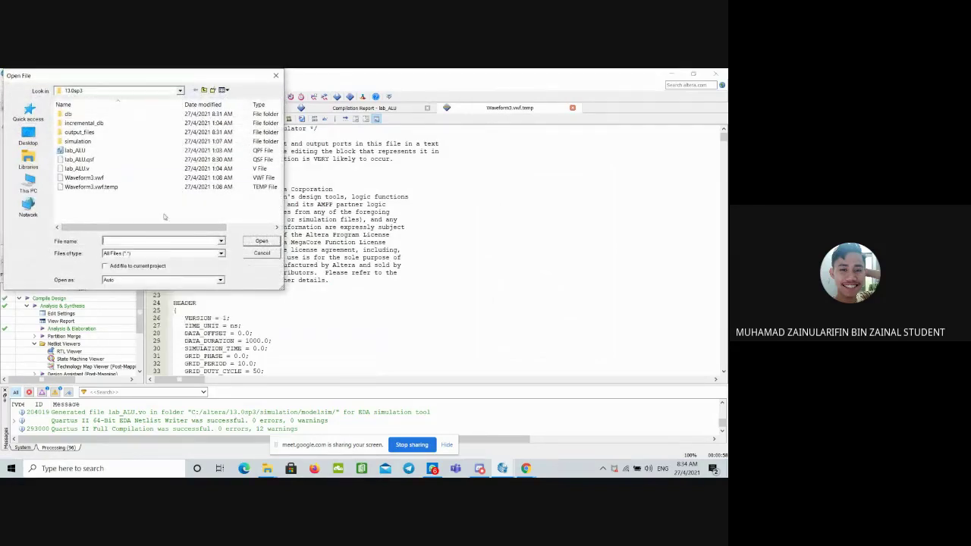
pyautogui.click(126, 179)
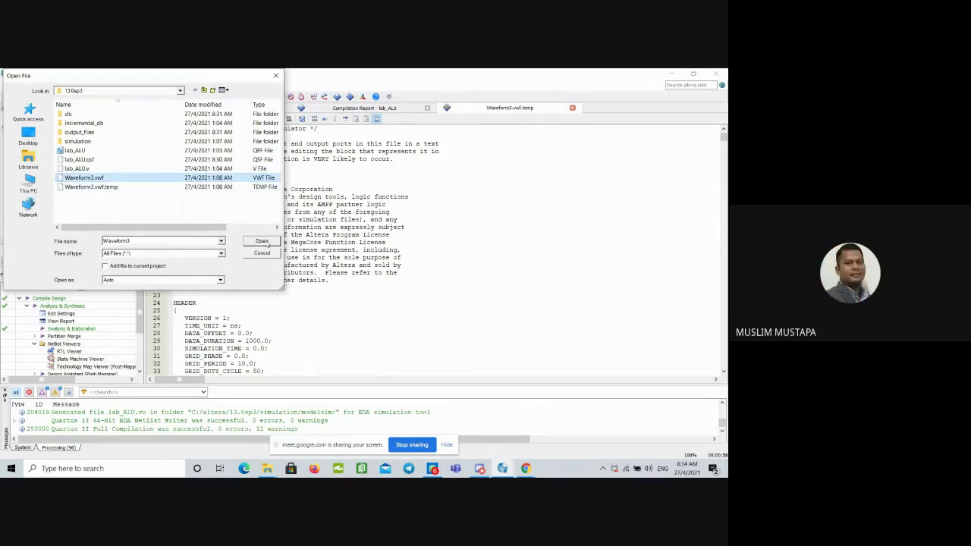
pyautogui.click(261, 241)
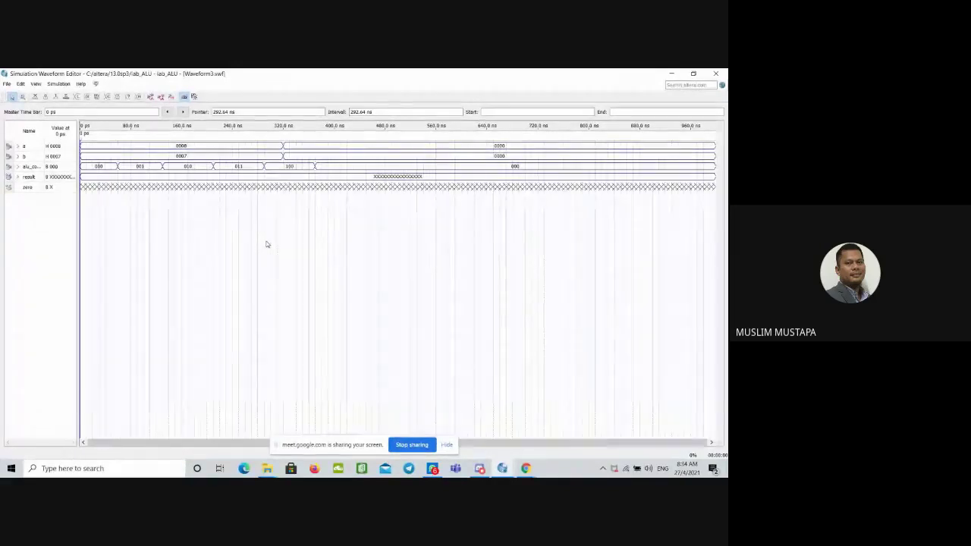
pyautogui.click(152, 99)
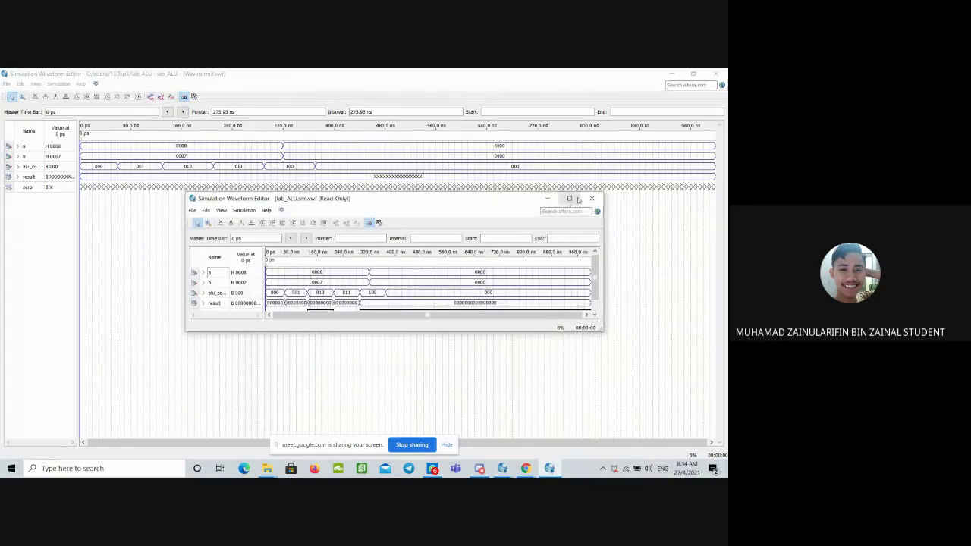
# - Maximize the lab_ALU simulation output, display the result bus in hexadecimal, and stop sharing the screen
pyautogui.click(570, 199)
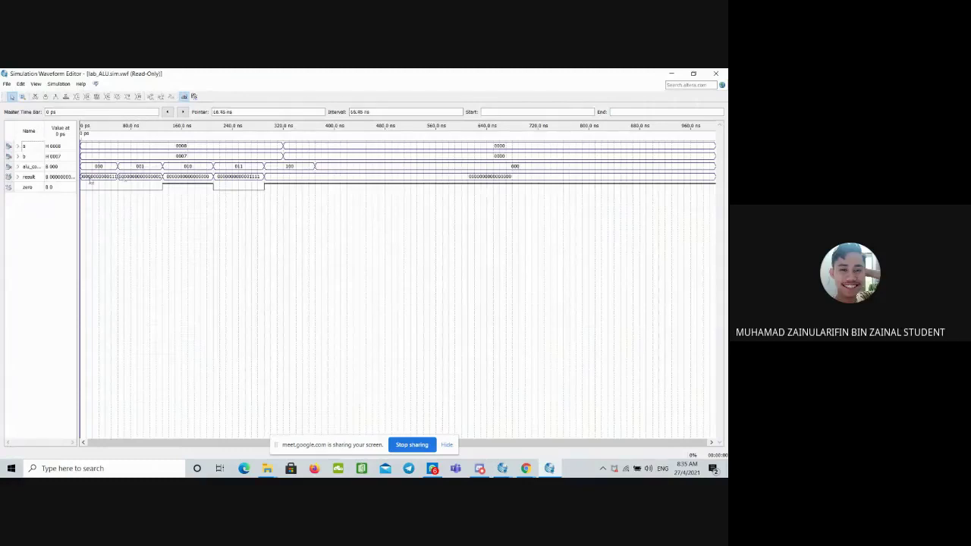
pyautogui.rightClick(58, 178)
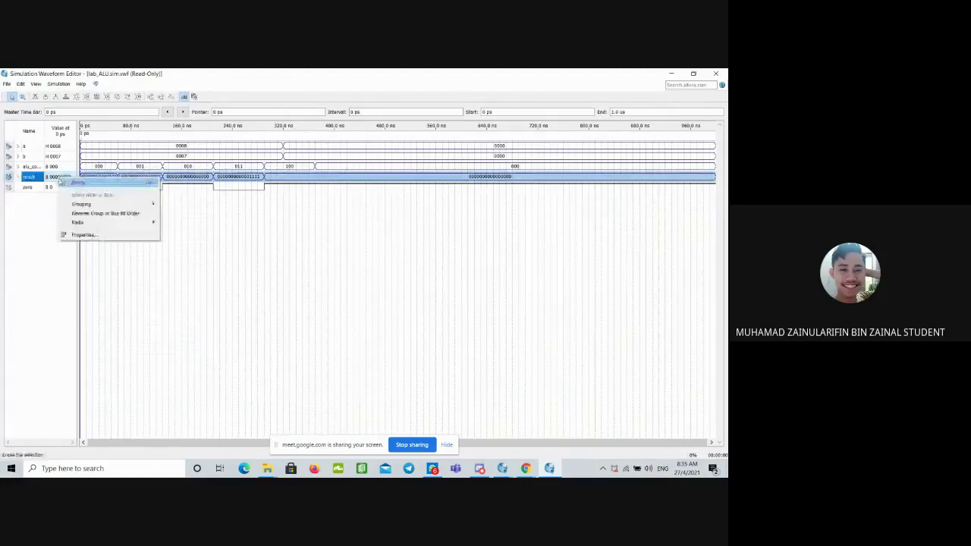
pyautogui.moveTo(81, 225)
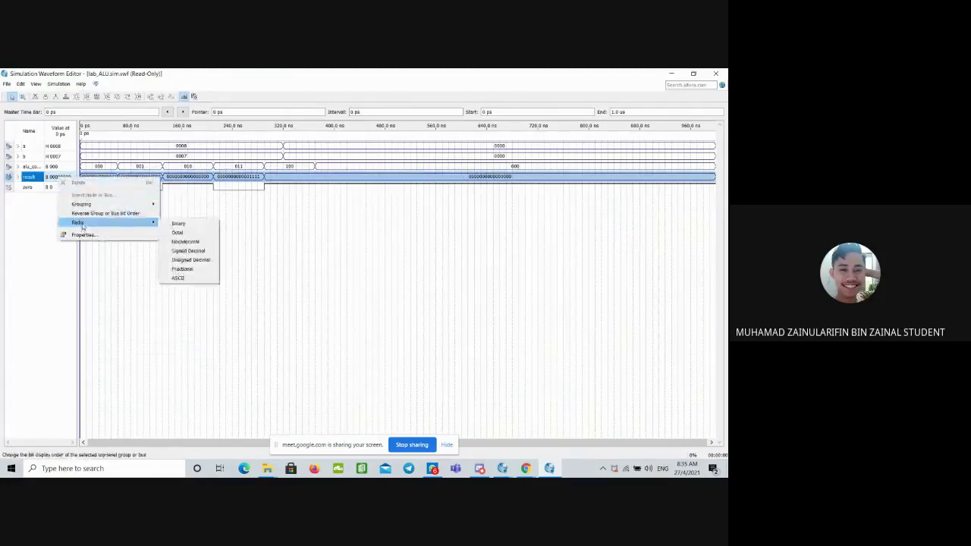
pyautogui.click(188, 241)
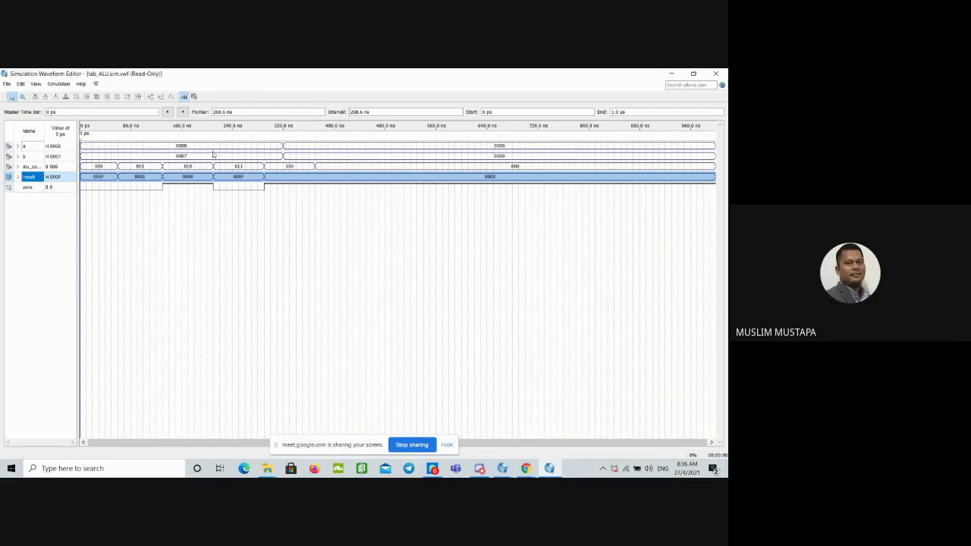
pyautogui.click(412, 444)
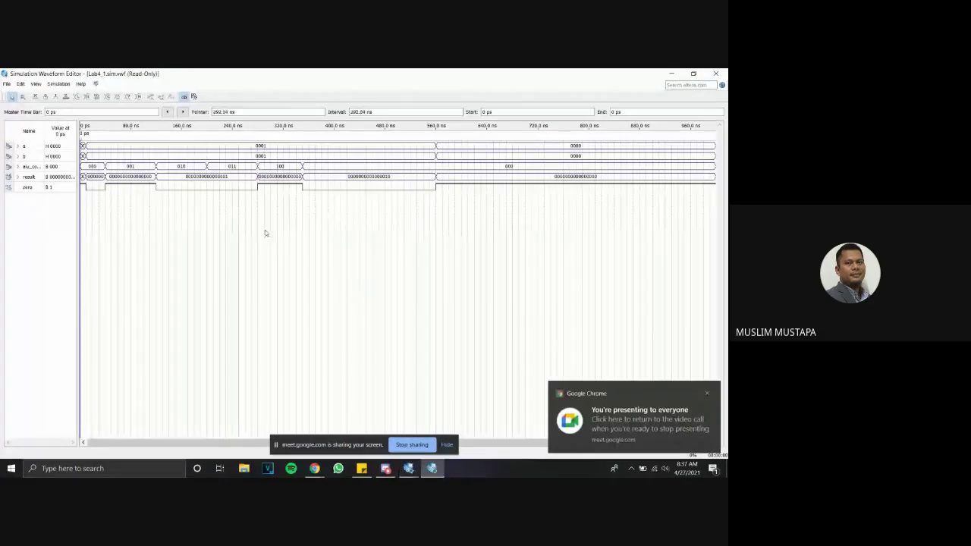
# - Compare the Lab4_1 input waveforms in Waveform4_1.vwf with the simulated output in Lab4_1.sim.vwf
pyautogui.click(444, 441)
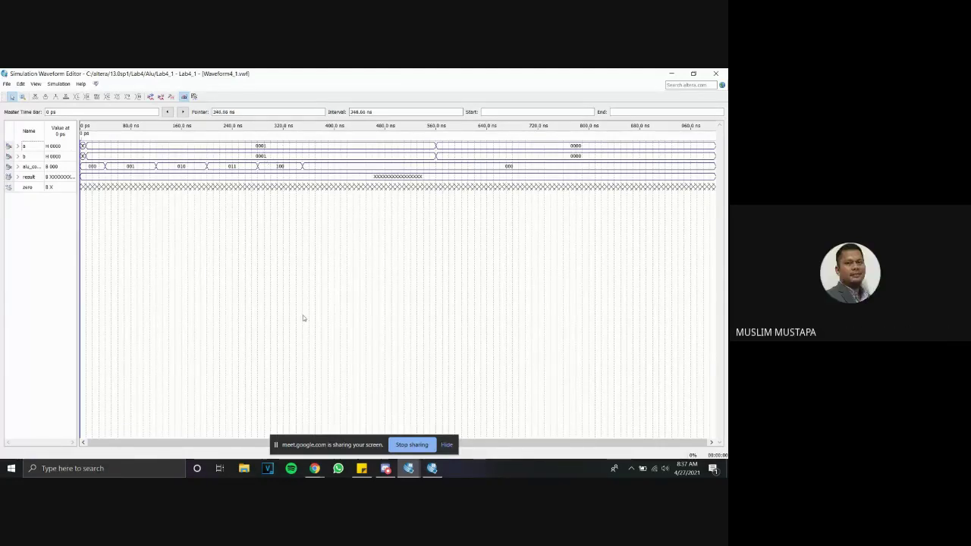
pyautogui.click(430, 468)
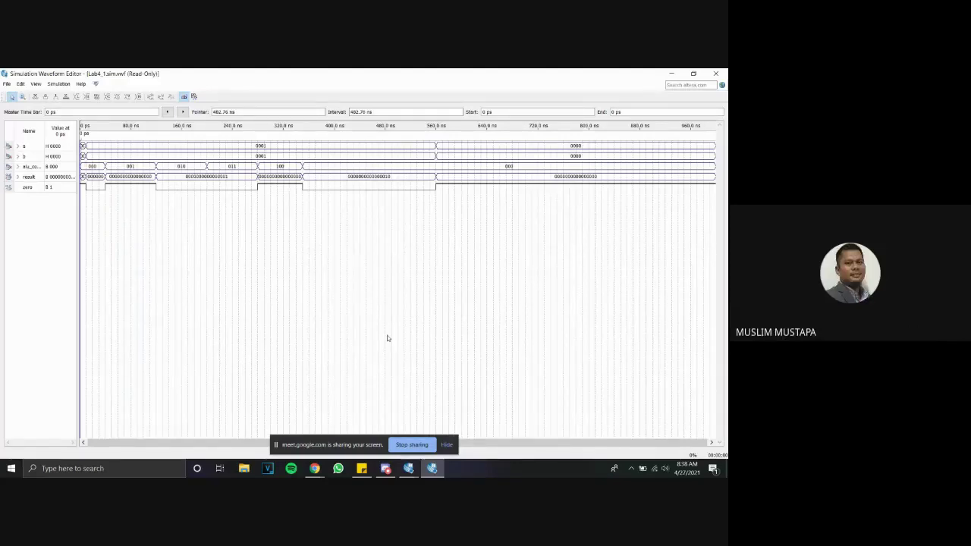
# - Switch to Quartus II, open the counter project from the 13.0sp1 folder, and show its top-level Verilog source
pyautogui.moveTo(409, 468)
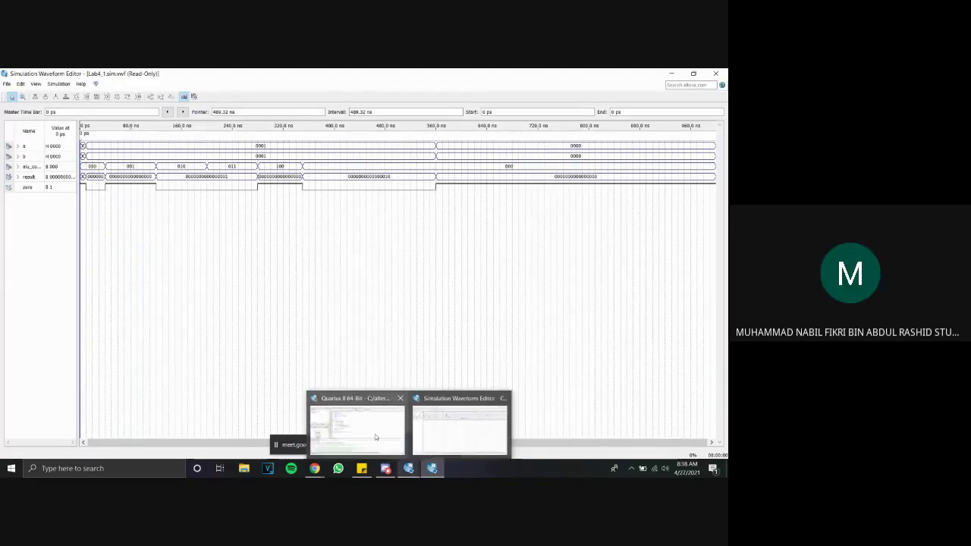
pyautogui.click(375, 437)
pyautogui.click(7, 84)
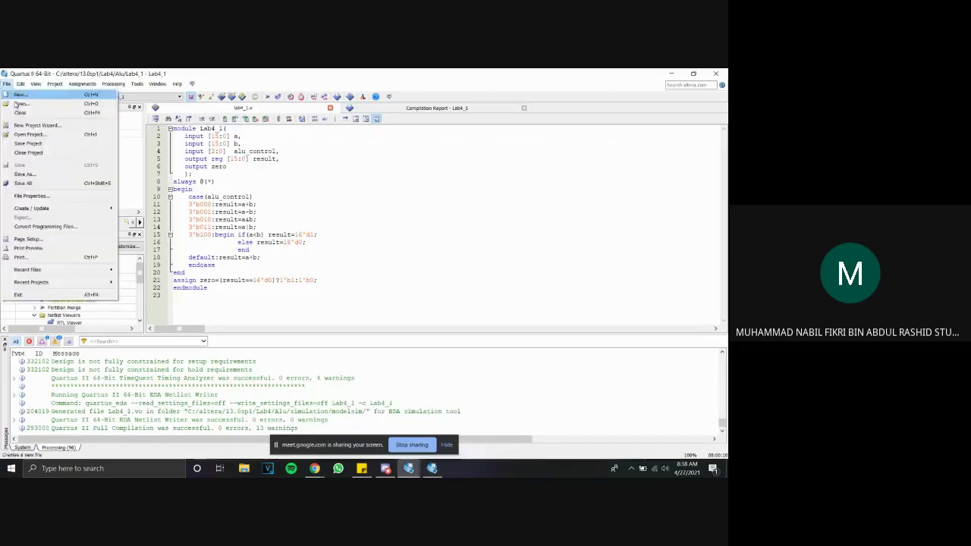
pyautogui.click(29, 134)
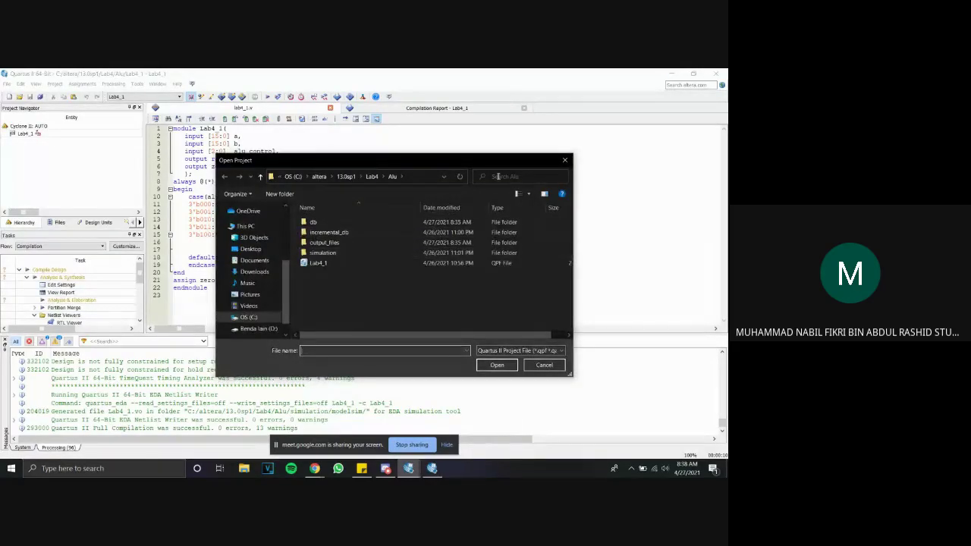
pyautogui.click(353, 176)
pyautogui.scroll(-3, 380, 266)
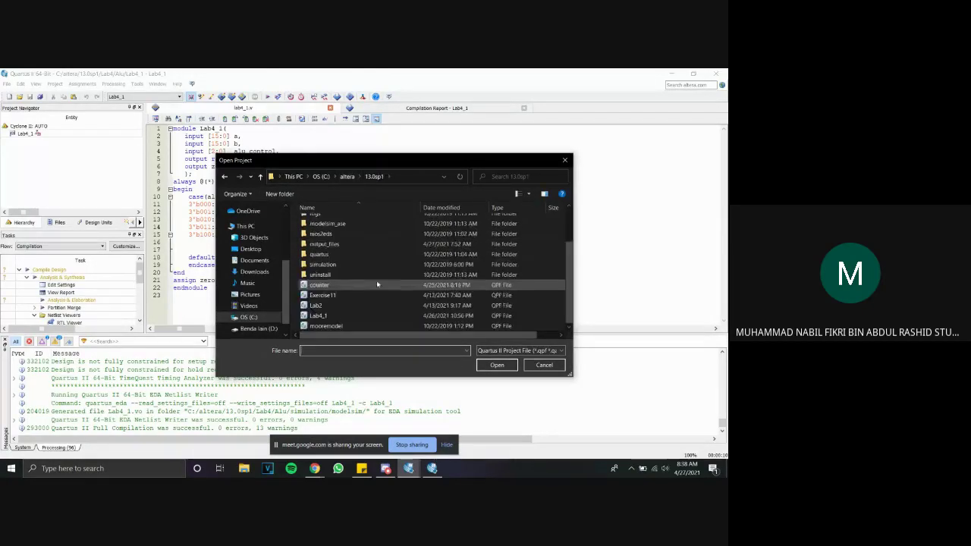
pyautogui.click(334, 285)
pyautogui.click(499, 364)
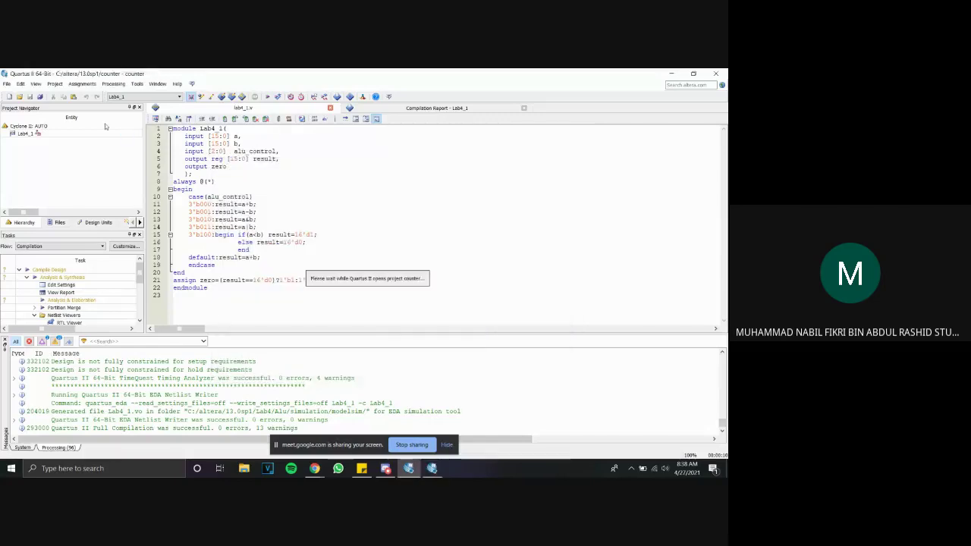
pyautogui.doubleClick(25, 134)
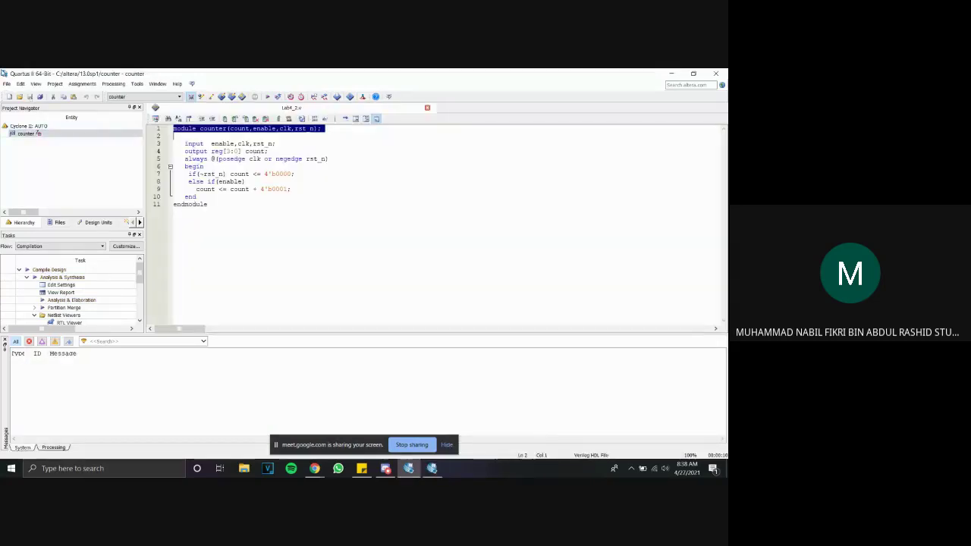
# - Create a new University Program VWF file in the counter project
pyautogui.click(7, 84)
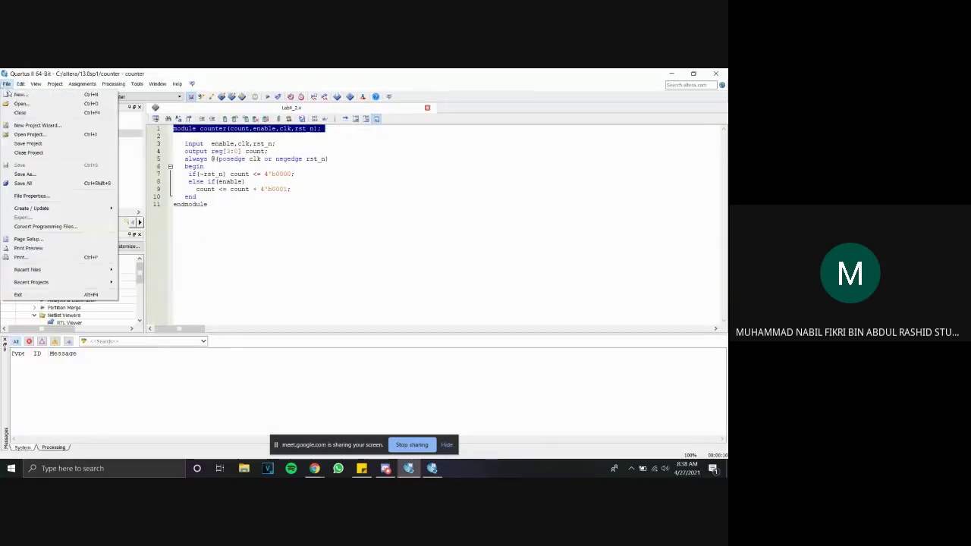
pyautogui.click(19, 94)
pyautogui.scroll(-3, 351, 298)
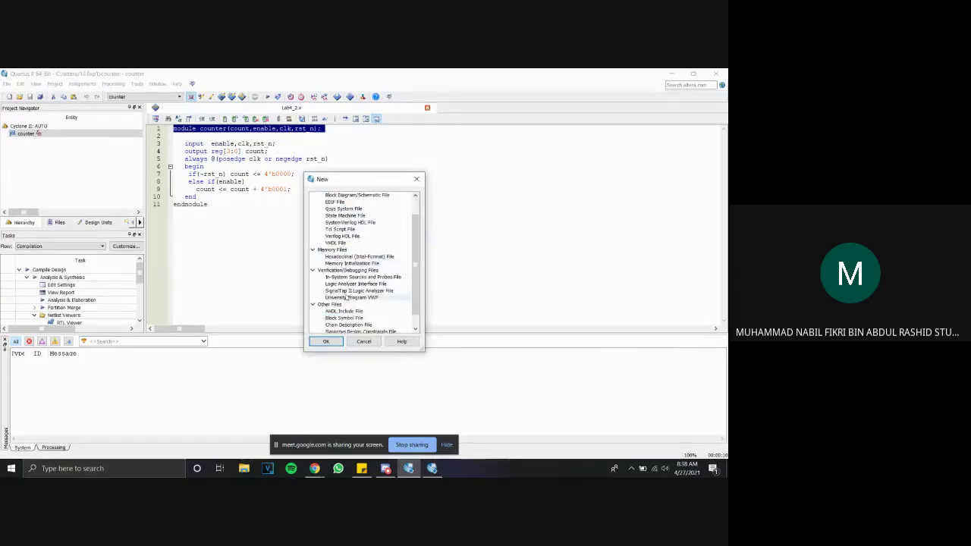
pyautogui.click(351, 298)
pyautogui.click(326, 342)
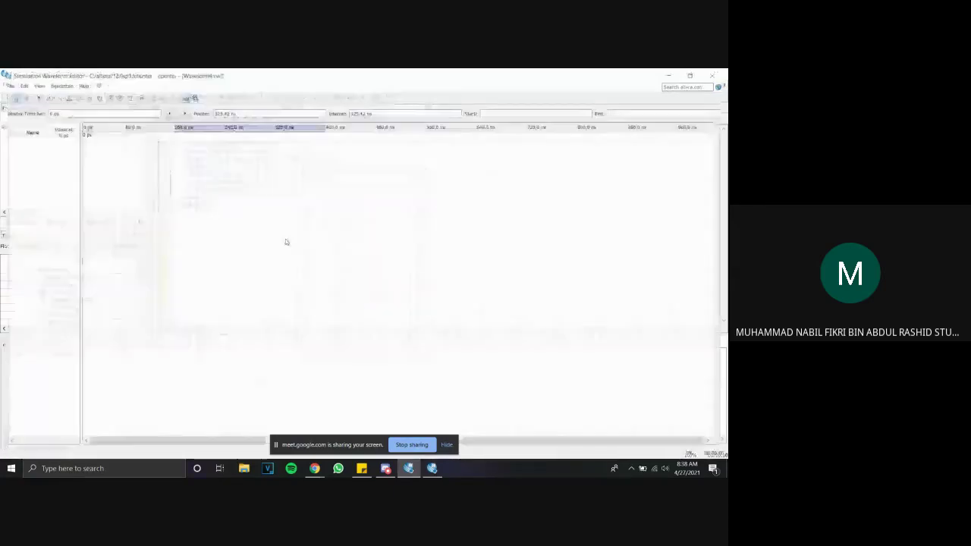
# - Open the saved Waveform42.vwf from the 13.0sp1 folder in the Simulation Waveform Editor
pyautogui.click(6, 84)
pyautogui.click(23, 94)
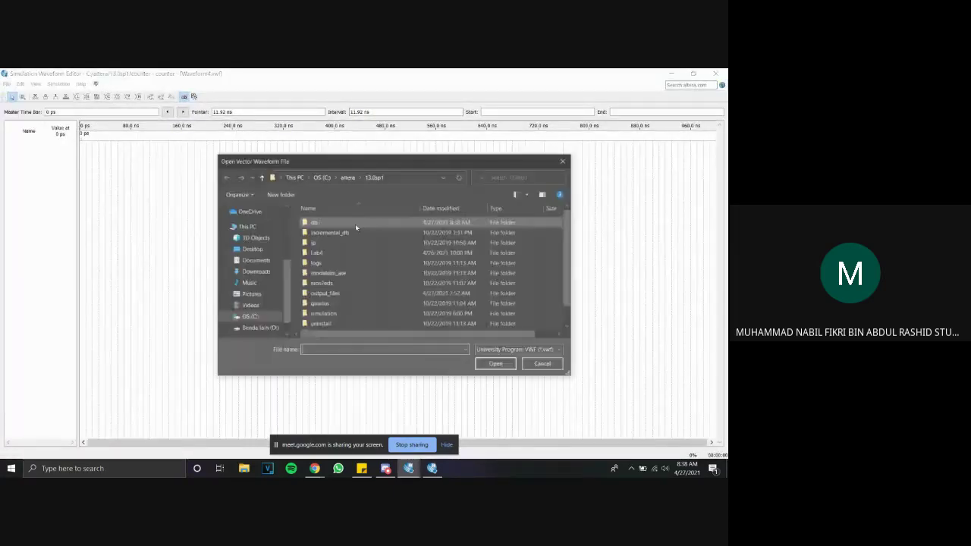
pyautogui.scroll(-1, 363, 299)
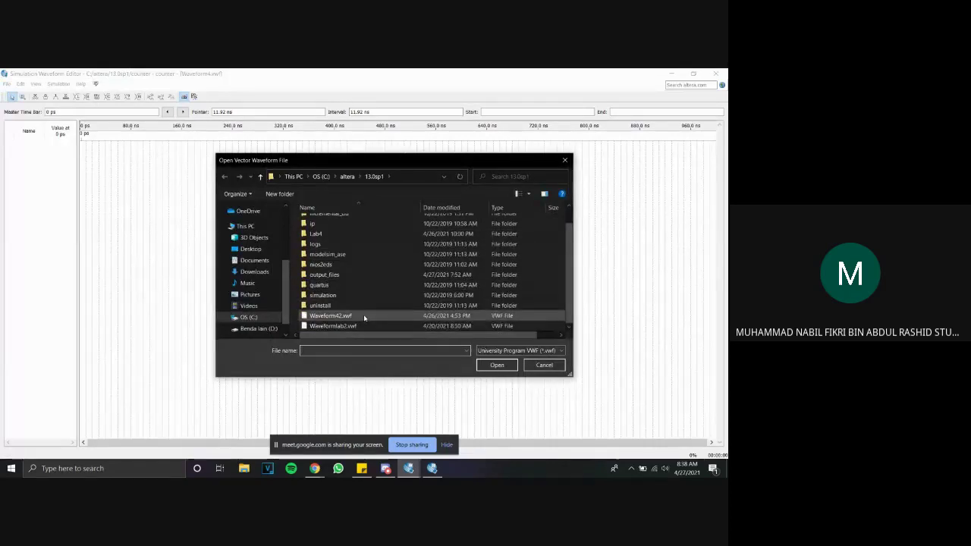
pyautogui.click(364, 318)
pyautogui.click(497, 365)
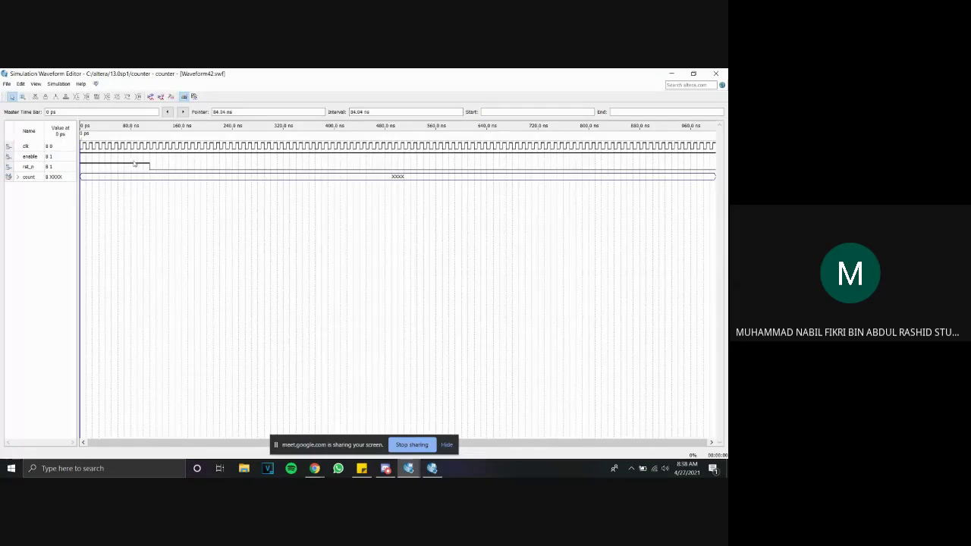
# - Run a simulation on Waveform42.vwf and maximize the counter.sim.vwf output
pyautogui.click(7, 84)
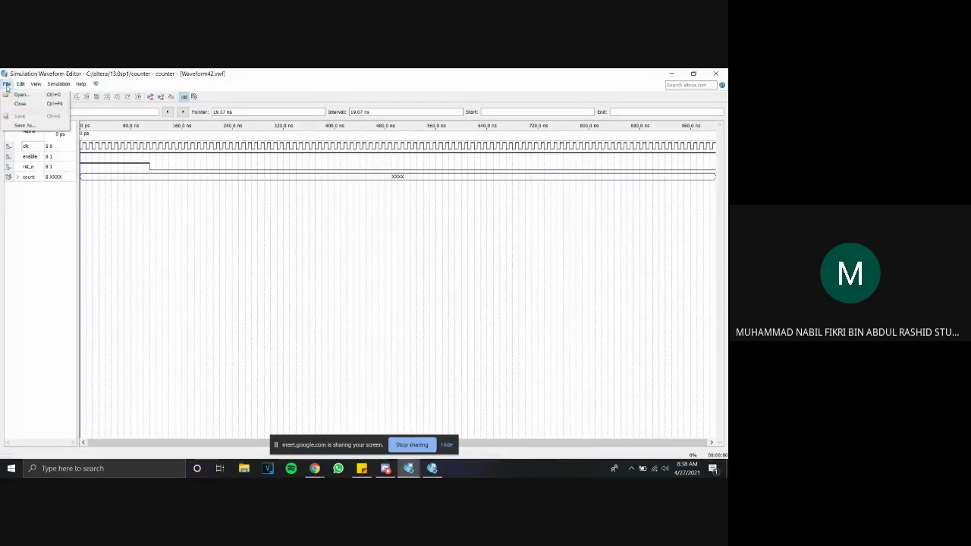
pyautogui.click(58, 83)
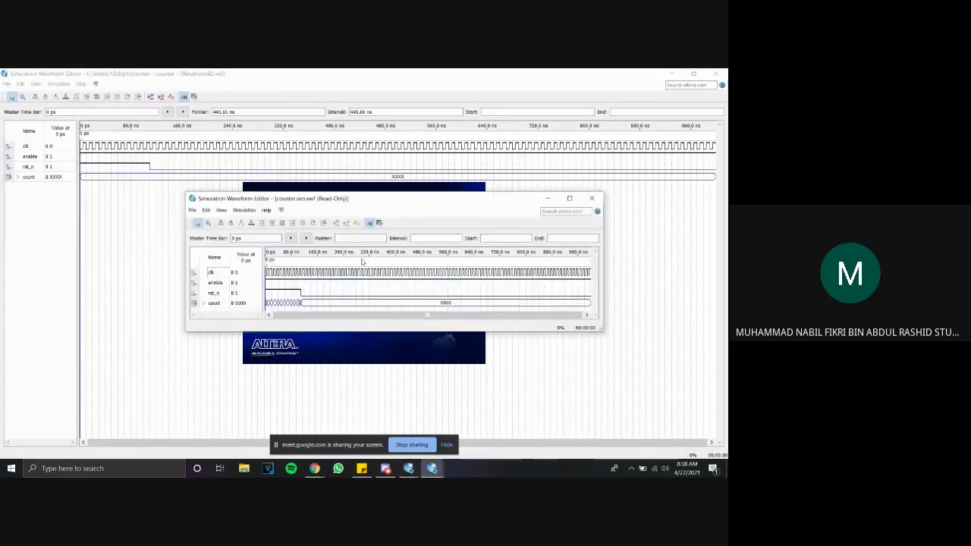
pyautogui.click(569, 196)
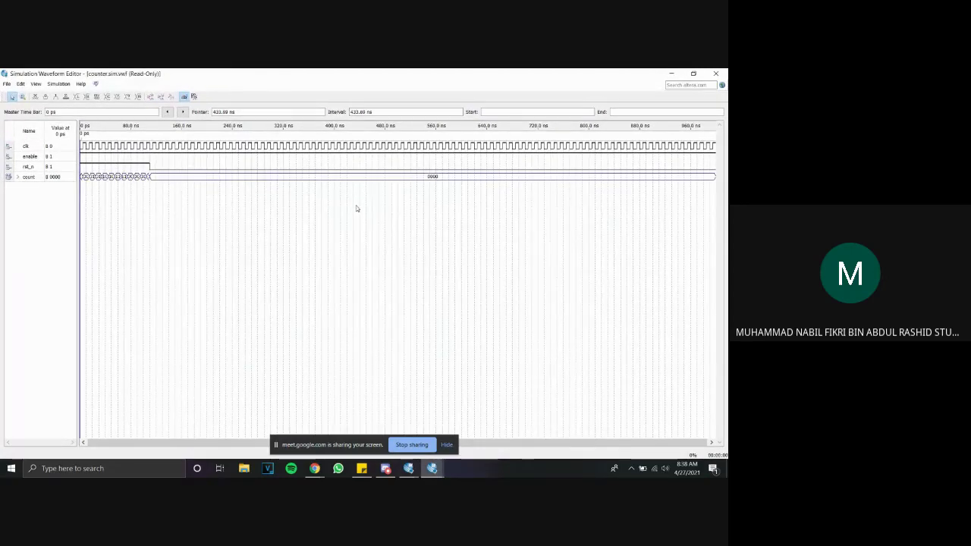
# - Examine the count values against clk, enable and rst_n along the counter simulation's timeline, particularly before the reset
pyautogui.keyDown('ctrl'); pyautogui.scroll(5, 356, 208); pyautogui.keyUp('ctrl')
pyautogui.keyDown('ctrl'); pyautogui.scroll(1, 366, 254); pyautogui.keyUp('ctrl')
pyautogui.hscroll(2, 392, 323)
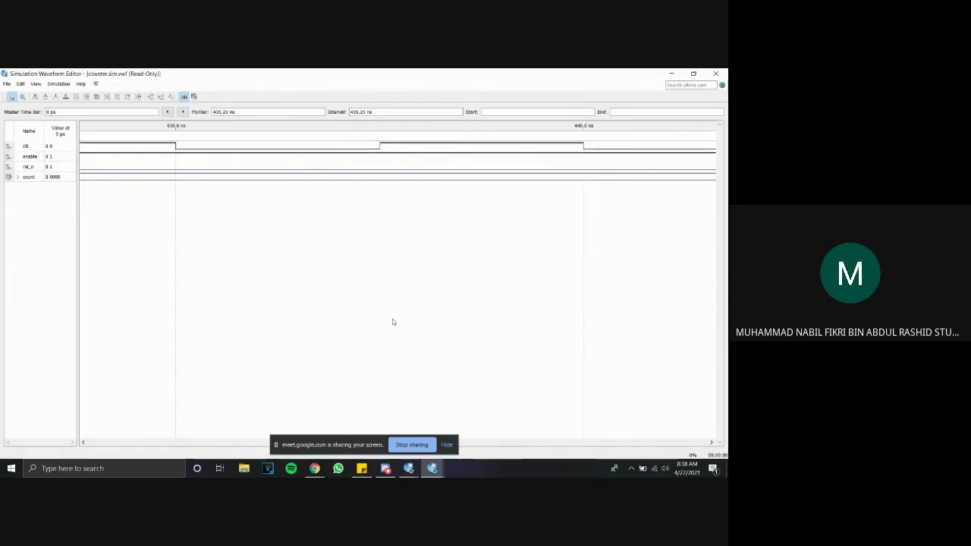
pyautogui.keyDown('ctrl'); pyautogui.scroll(-1, 464, 323); pyautogui.keyUp('ctrl')
pyautogui.keyDown('ctrl'); pyautogui.scroll(-2, 427, 286); pyautogui.keyUp('ctrl')
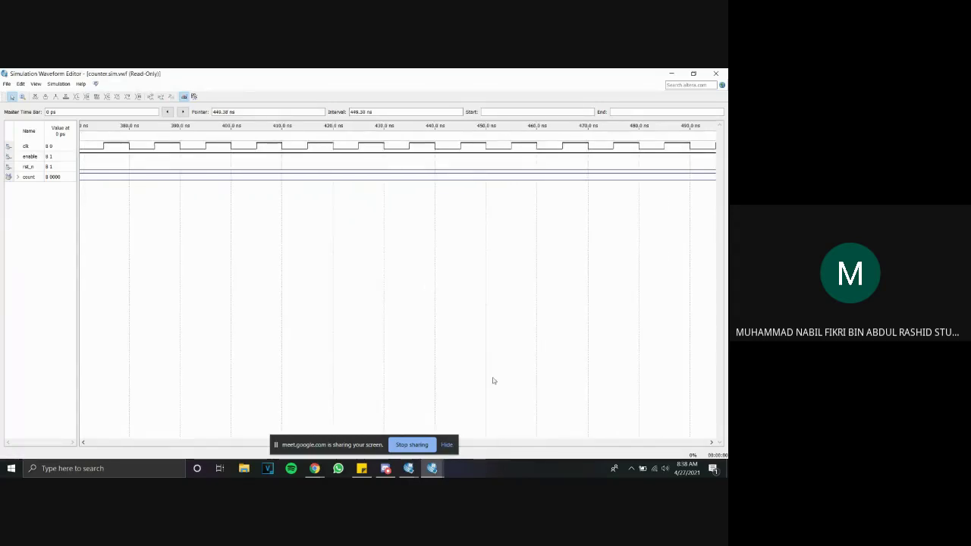
pyautogui.click(498, 445)
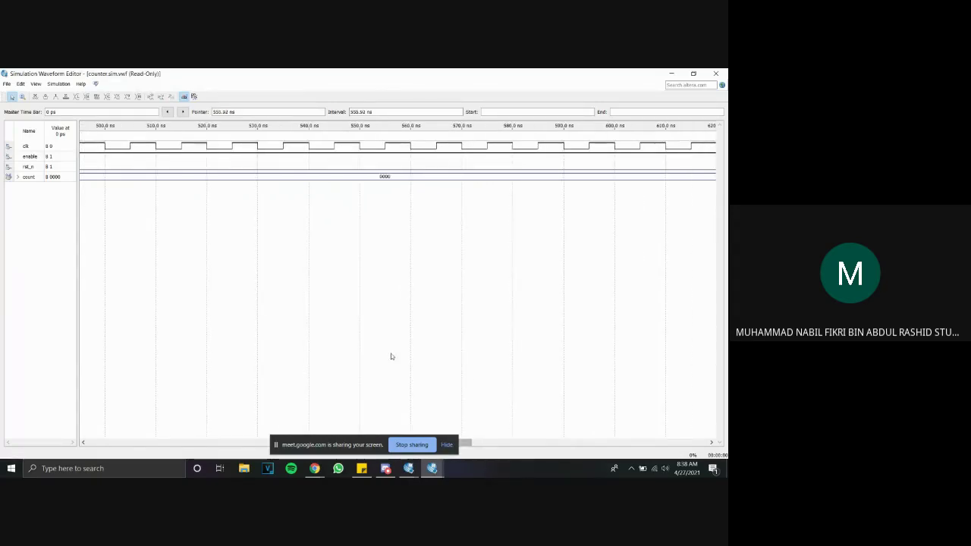
pyautogui.keyDown('ctrl'); pyautogui.scroll(2, 474, 336); pyautogui.keyUp('ctrl')
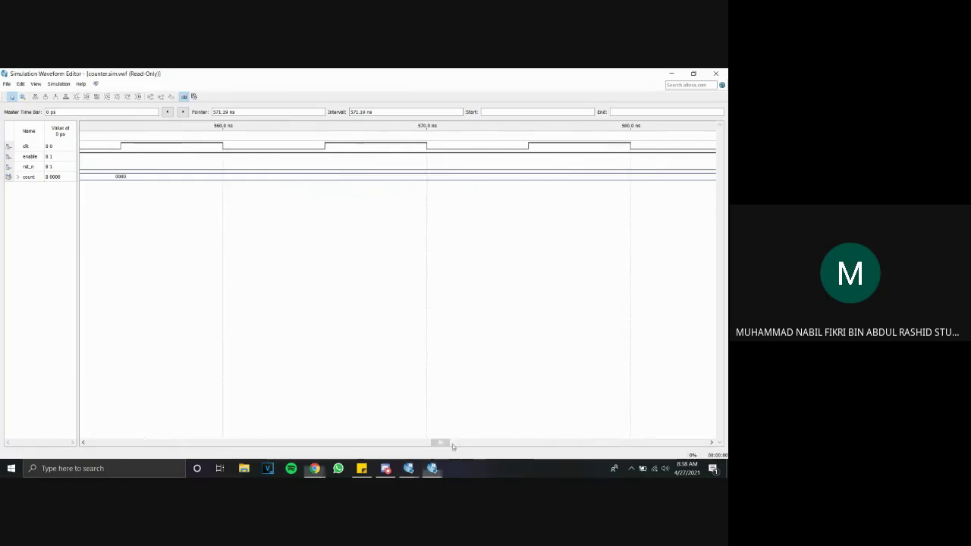
pyautogui.moveTo(453, 446); pyautogui.dragTo(375, 445)
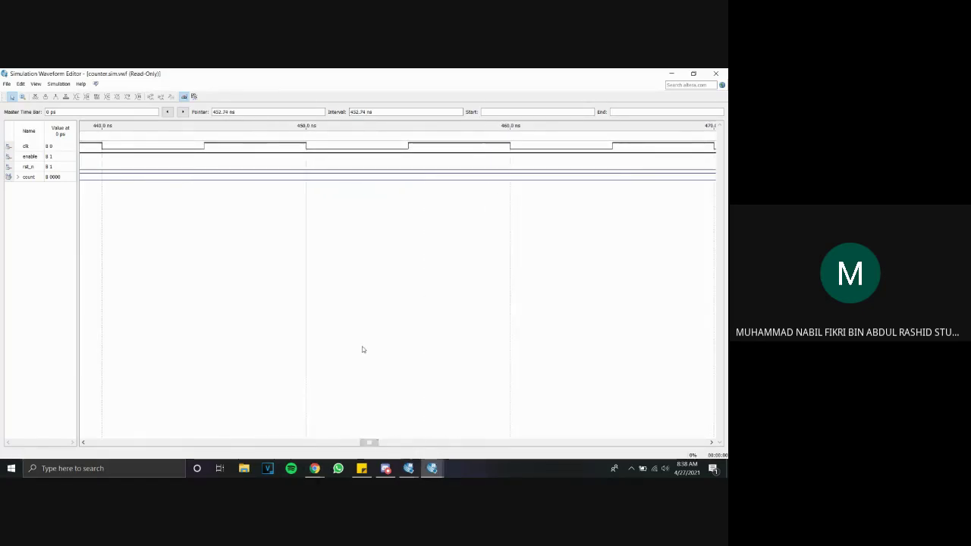
pyautogui.keyDown('ctrl'); pyautogui.scroll(-6, 363, 350); pyautogui.keyUp('ctrl')
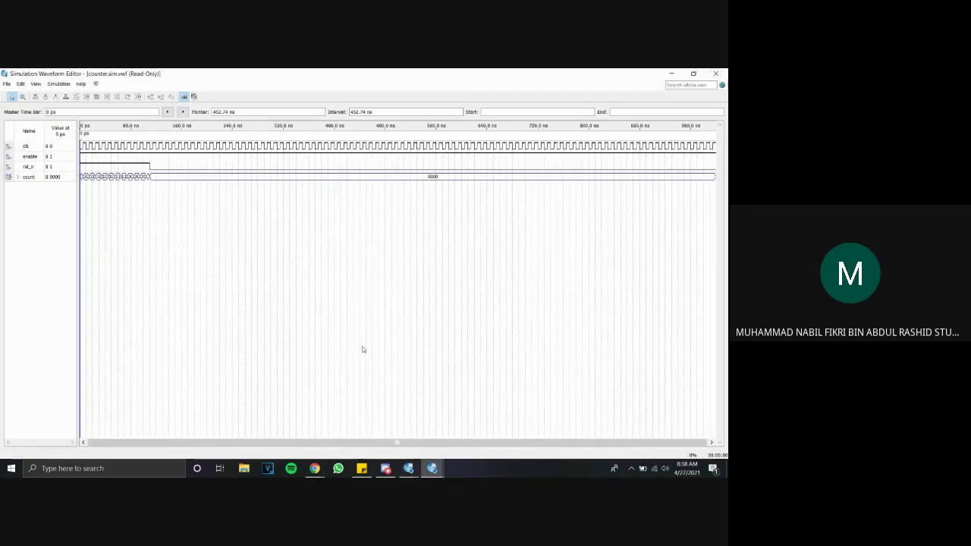
pyautogui.keyDown('ctrl'); pyautogui.scroll(6, 609, 308); pyautogui.keyUp('ctrl')
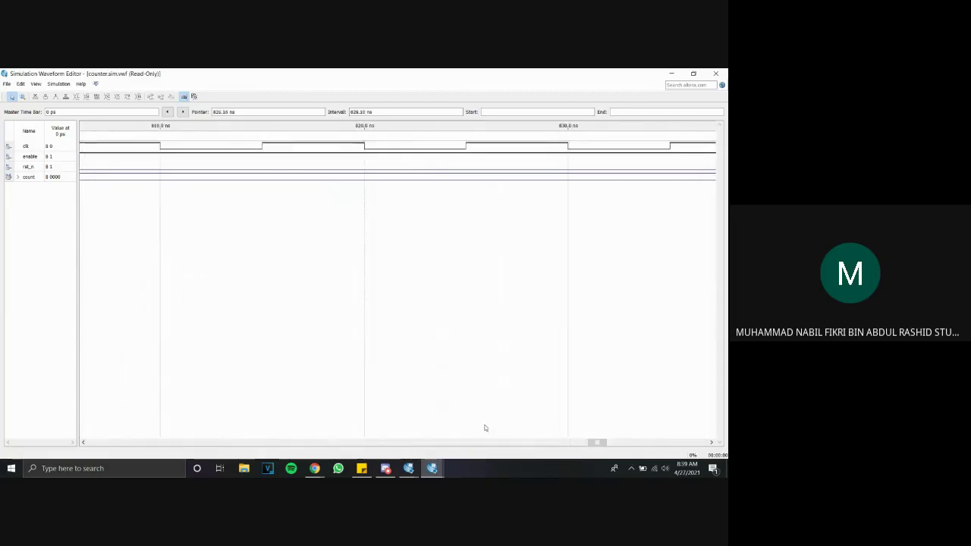
pyautogui.moveTo(586, 445); pyautogui.dragTo(138, 453)
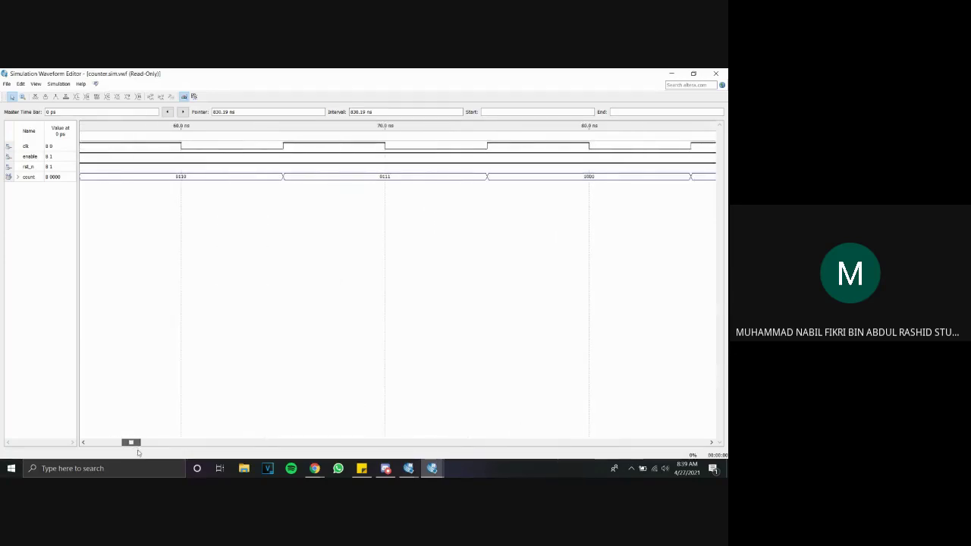
pyautogui.keyDown('ctrl'); pyautogui.scroll(-1, 485, 288); pyautogui.keyUp('ctrl')
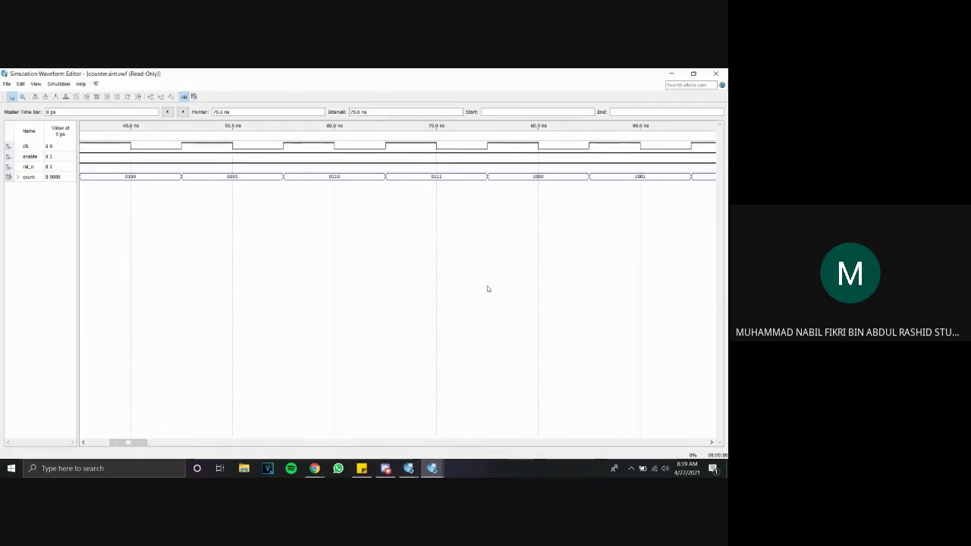
pyautogui.keyDown('ctrl'); pyautogui.scroll(-1, 488, 288); pyautogui.keyUp('ctrl')
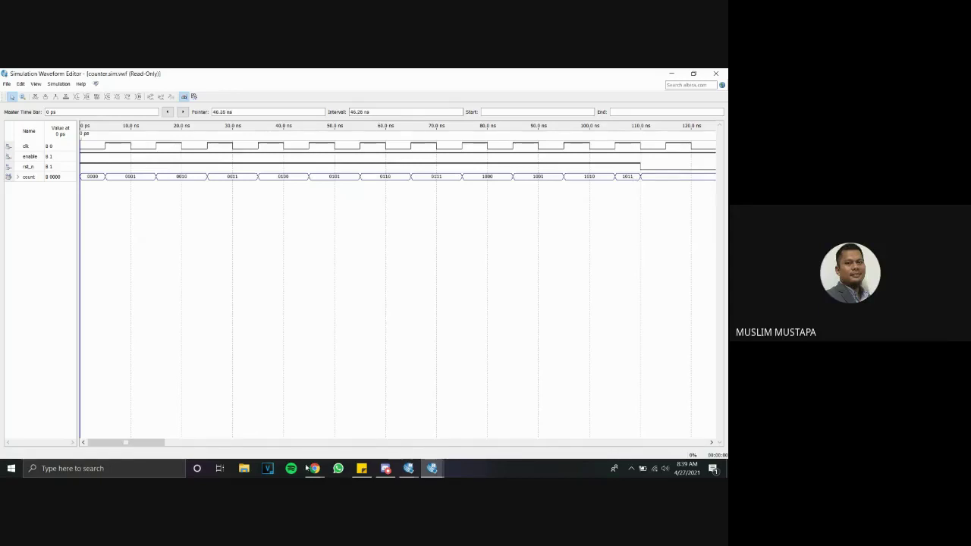
# - Switch back to Quartus II to review the counter module's code in Lab4_2.v
pyautogui.moveTo(408, 467)
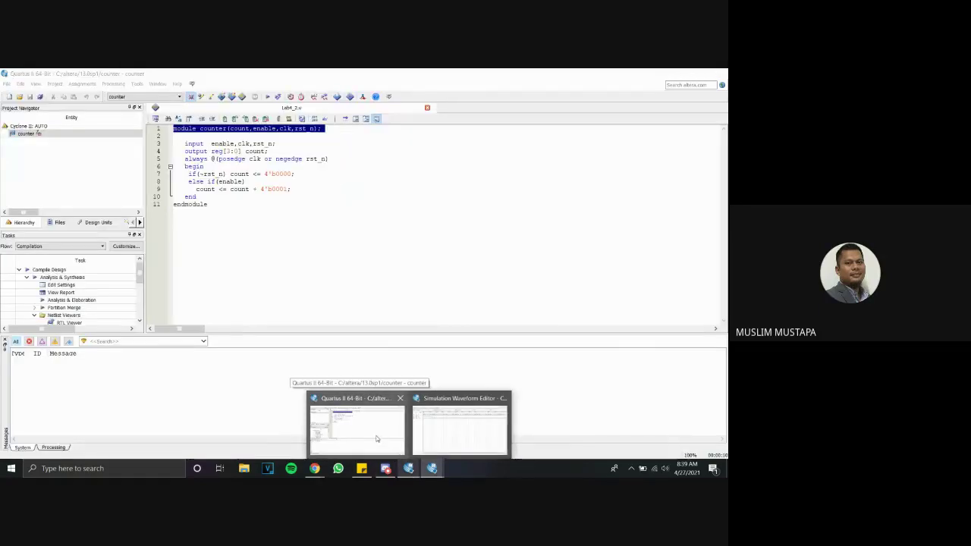
pyautogui.click(376, 438)
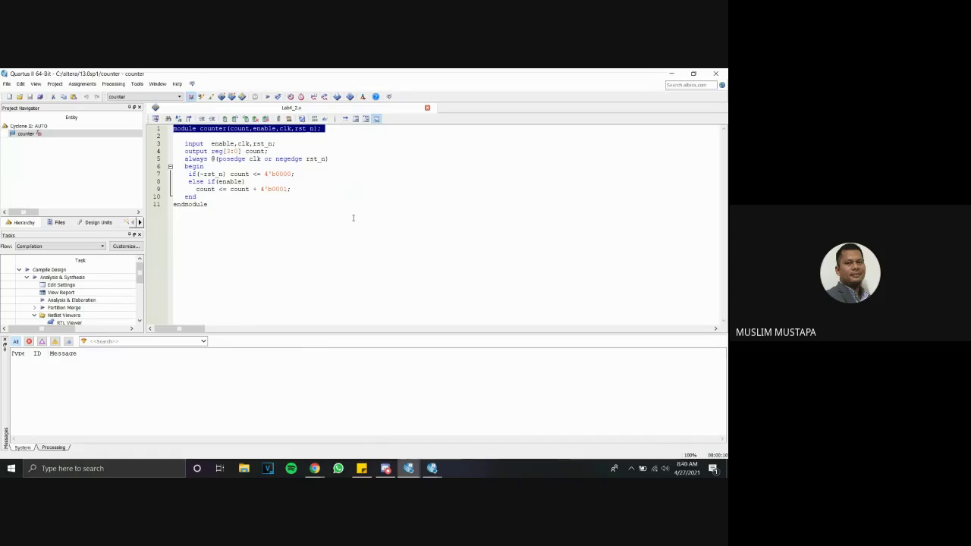
pyautogui.moveTo(408, 468)
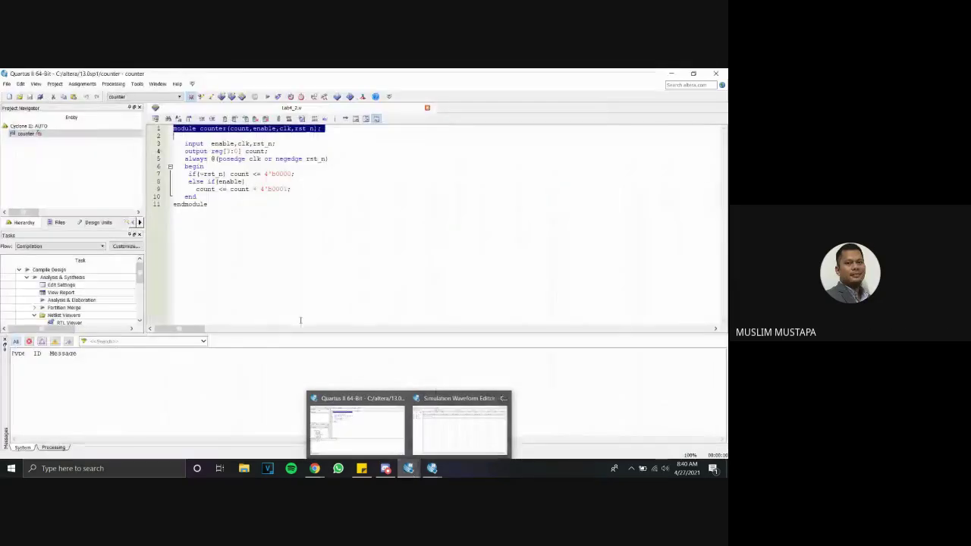
# - Switch to Google Meet, turn the microphone off and stop presenting the screen
pyautogui.click(368, 184)
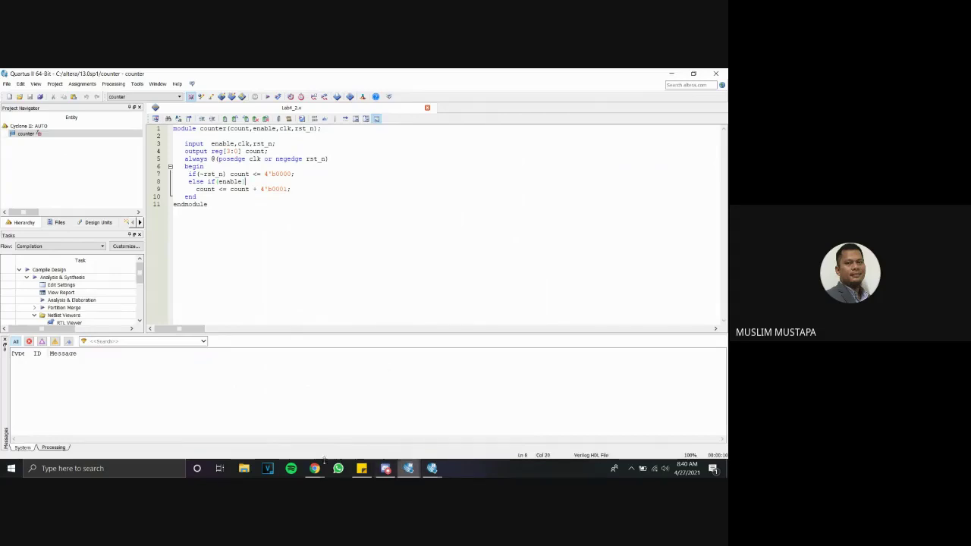
pyautogui.moveTo(314, 468)
pyautogui.click(296, 433)
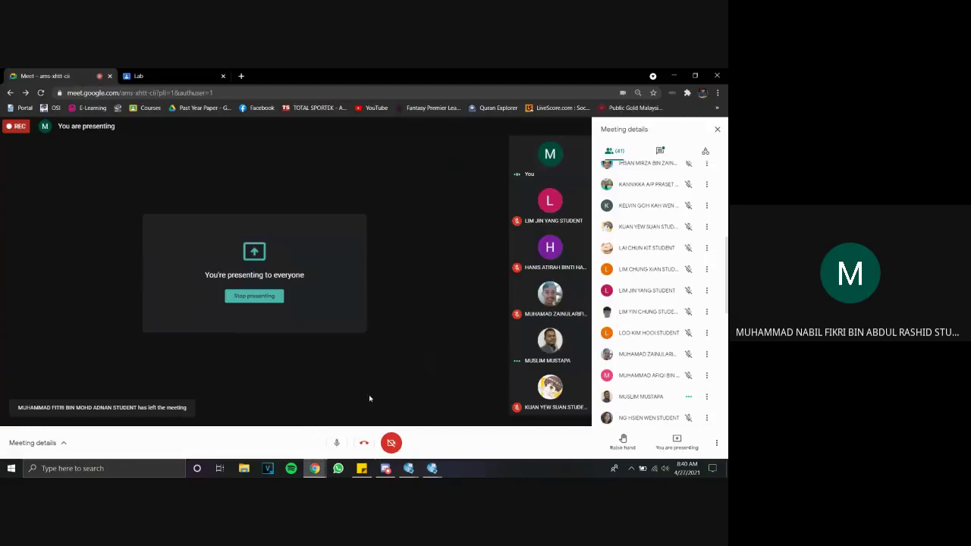
pyautogui.click(336, 444)
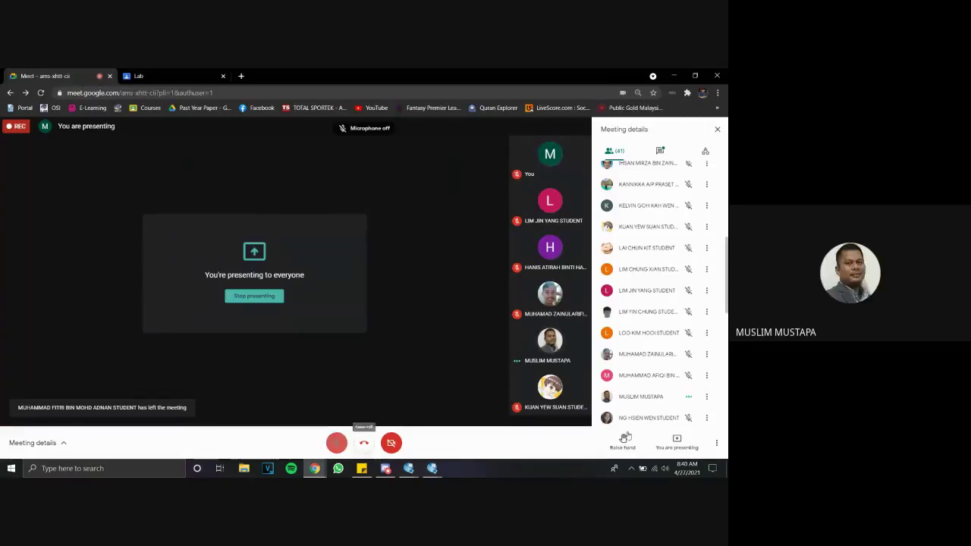
pyautogui.click(675, 440)
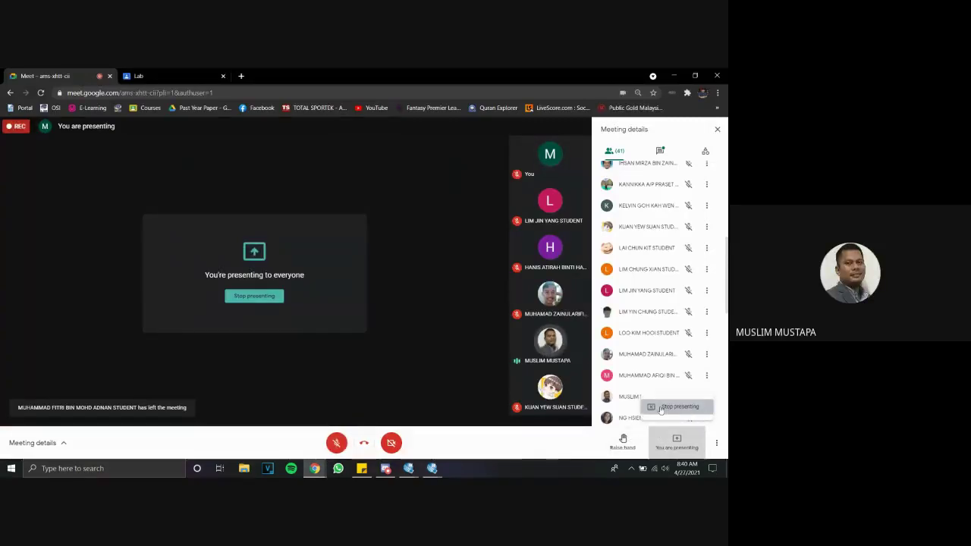
pyautogui.click(672, 407)
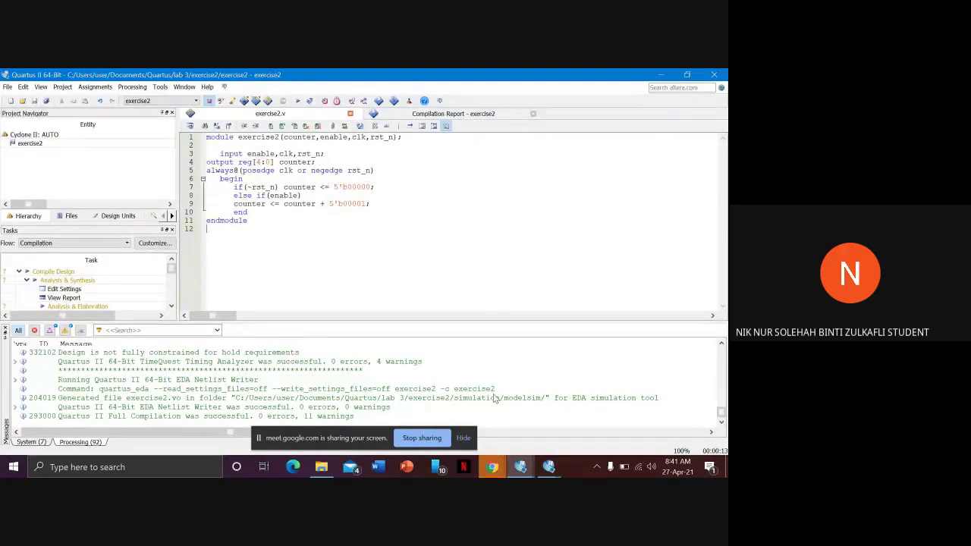
# - Switch to the Simulation Waveform Editor and examine the counter values against clk, enable and rst_n in exercise2.sim.vwf
pyautogui.moveTo(549, 466)
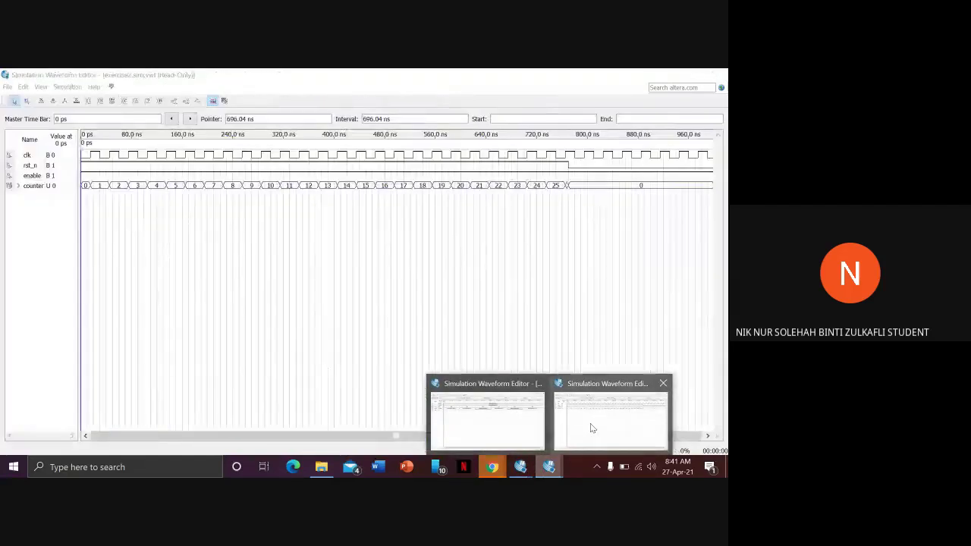
pyautogui.click(590, 428)
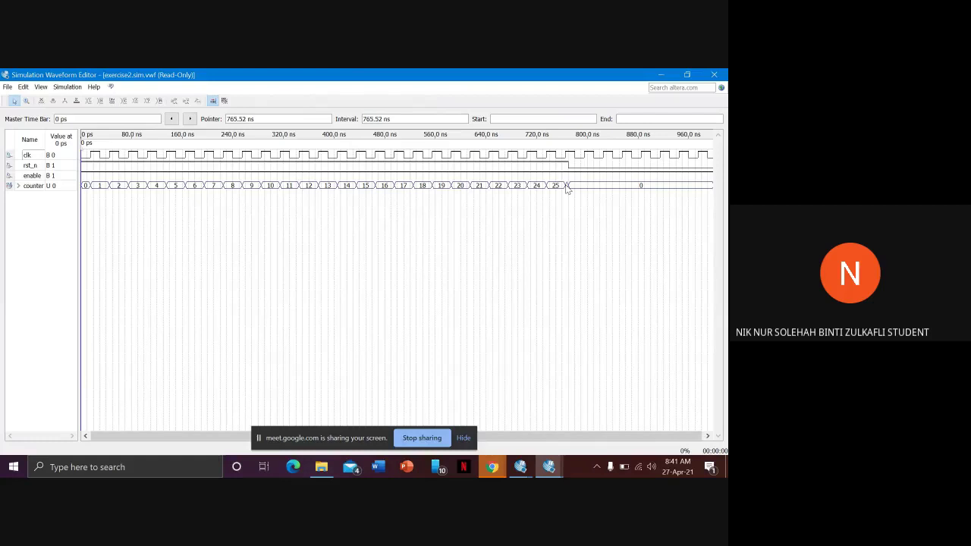
# - Bring up the ALU code in exercise.v in Quartus II and its simulation waveform exercise.sim.vwf
pyautogui.moveTo(524, 469)
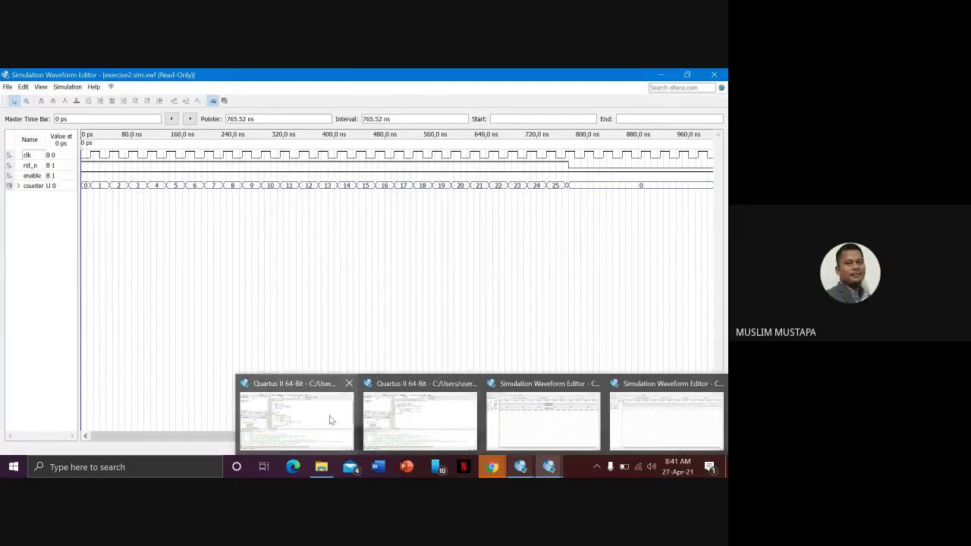
pyautogui.click(296, 419)
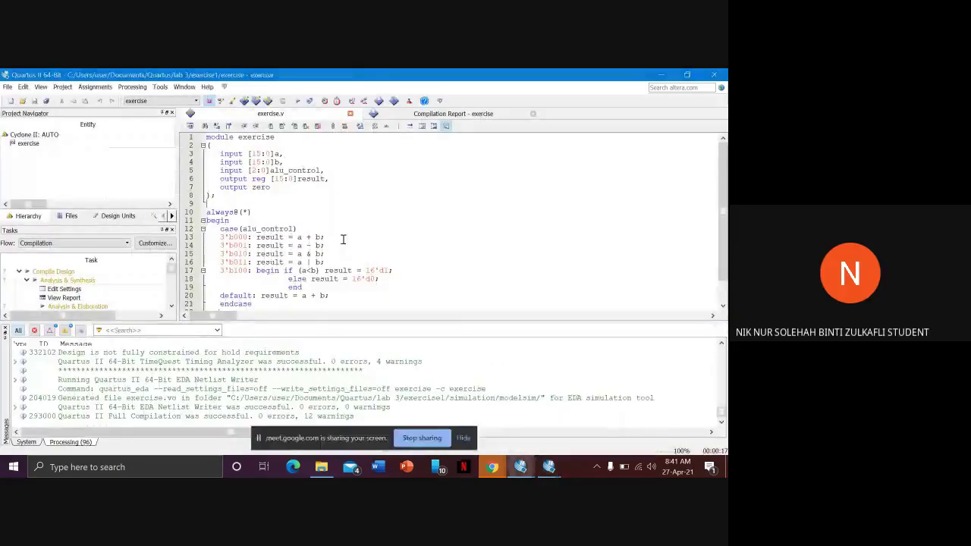
pyautogui.click(520, 467)
pyautogui.moveTo(548, 465)
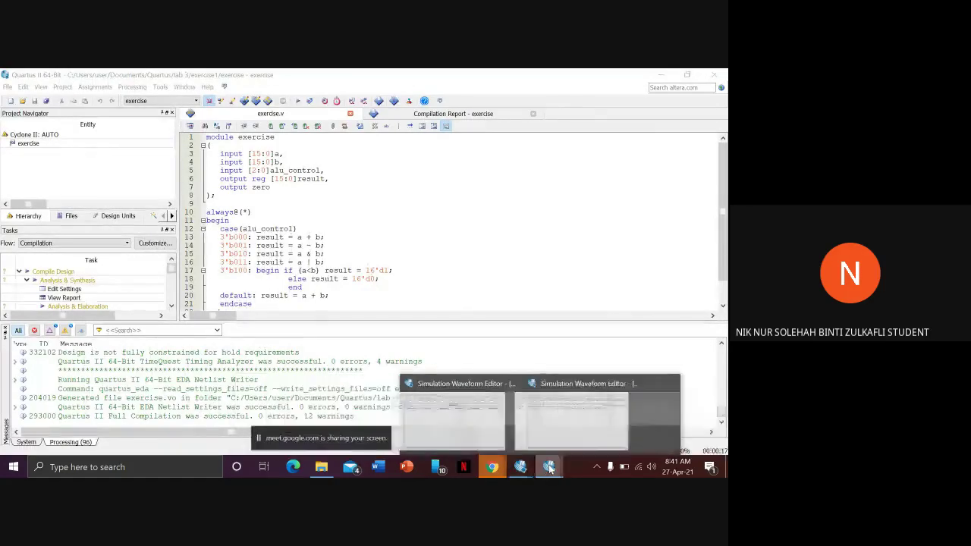
pyautogui.click(560, 438)
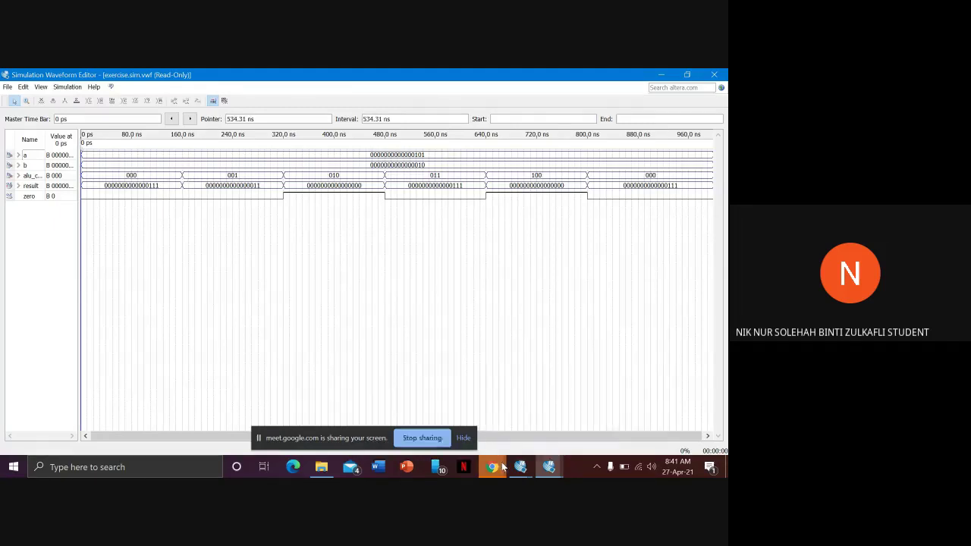
# - Check the alu_control cases in exercise.v against the result and zero signals in exercise.sim.vwf
pyautogui.moveTo(520, 467)
pyautogui.click(302, 410)
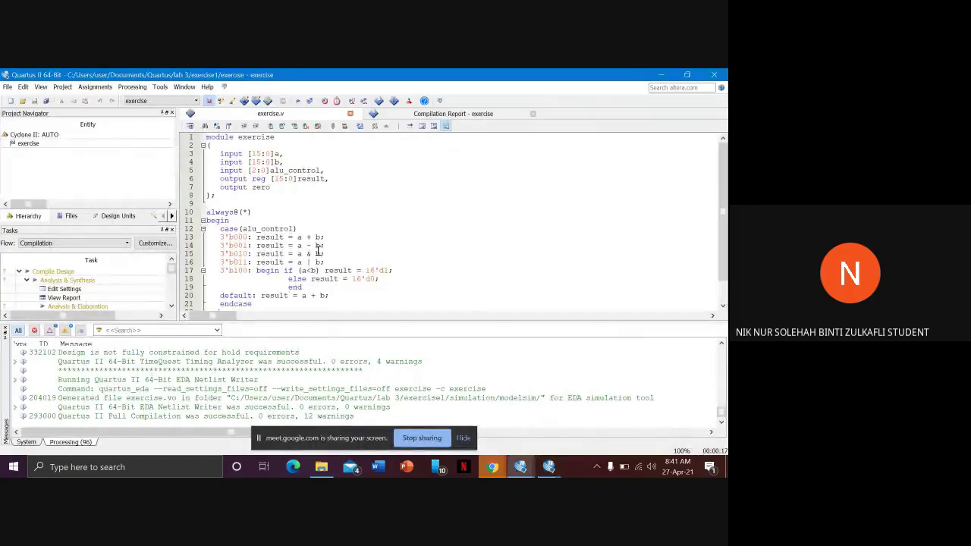
pyautogui.click(549, 466)
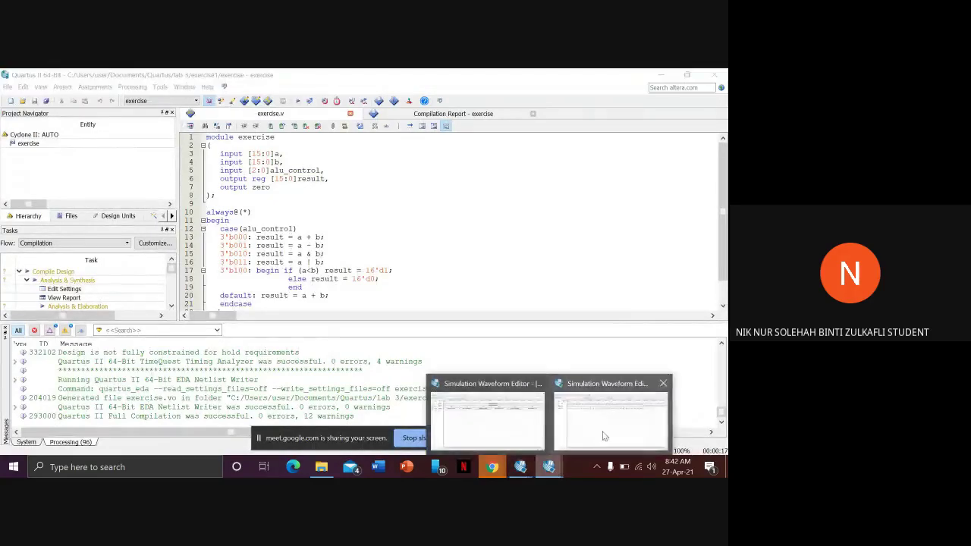
pyautogui.click(516, 421)
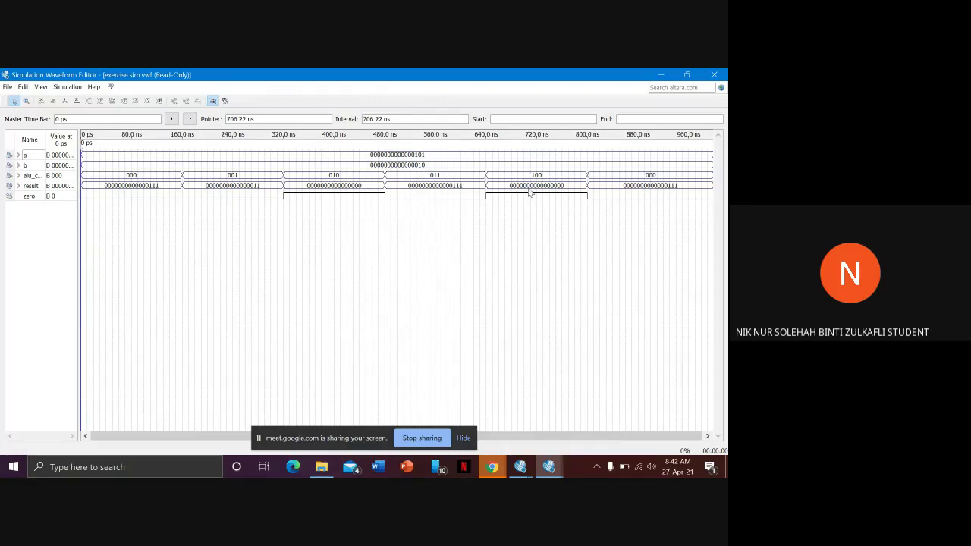
# - Compare the 3'b100 and default cases in exercise.v with the last results in exercise.sim.vwf, and stop sharing the screen
pyautogui.click(520, 467)
pyautogui.click(458, 448)
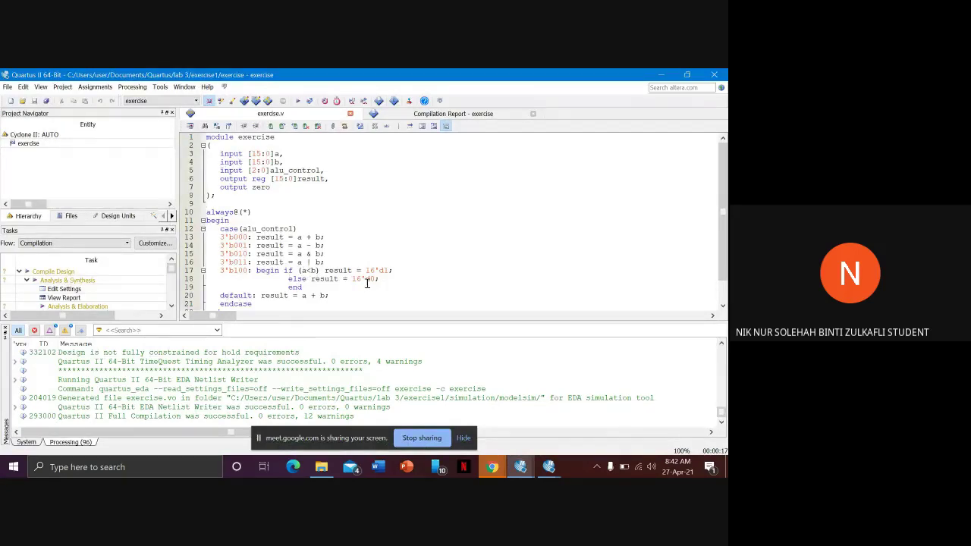
pyautogui.click(549, 467)
pyautogui.click(493, 418)
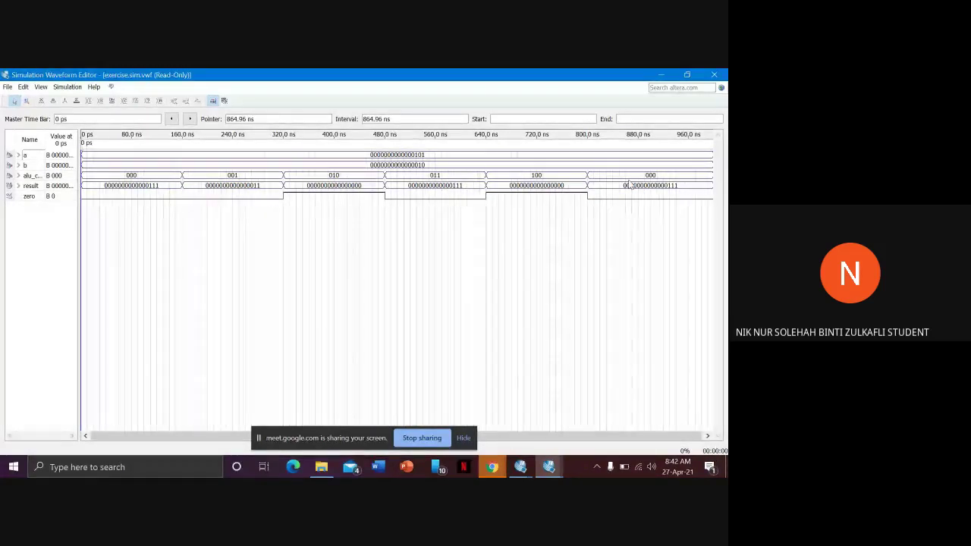
pyautogui.click(442, 440)
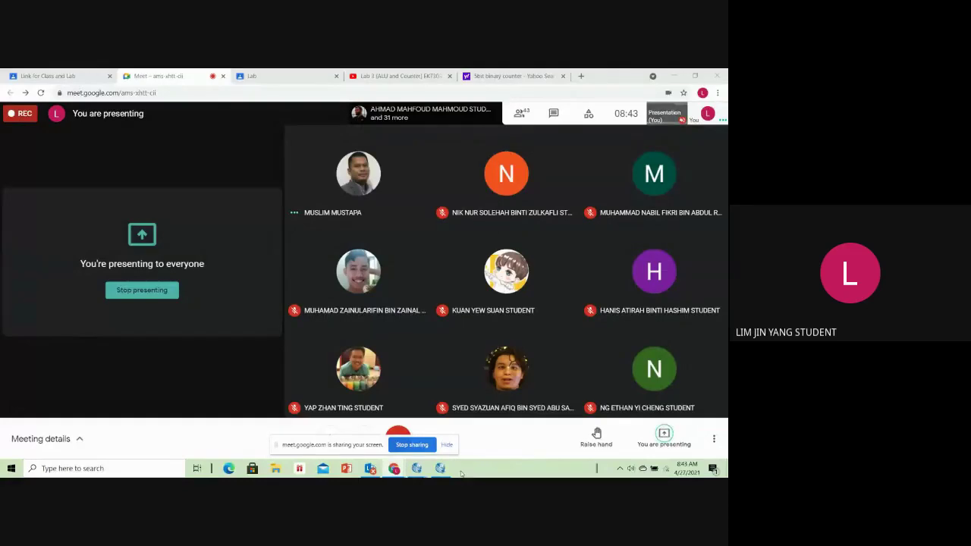
# - Switch to the Simulation Waveform Editor to examine LAB_3.sim.vwf, and show the LAB_3.v code in Quartus II
pyautogui.hotkey('alt', 'Tab')
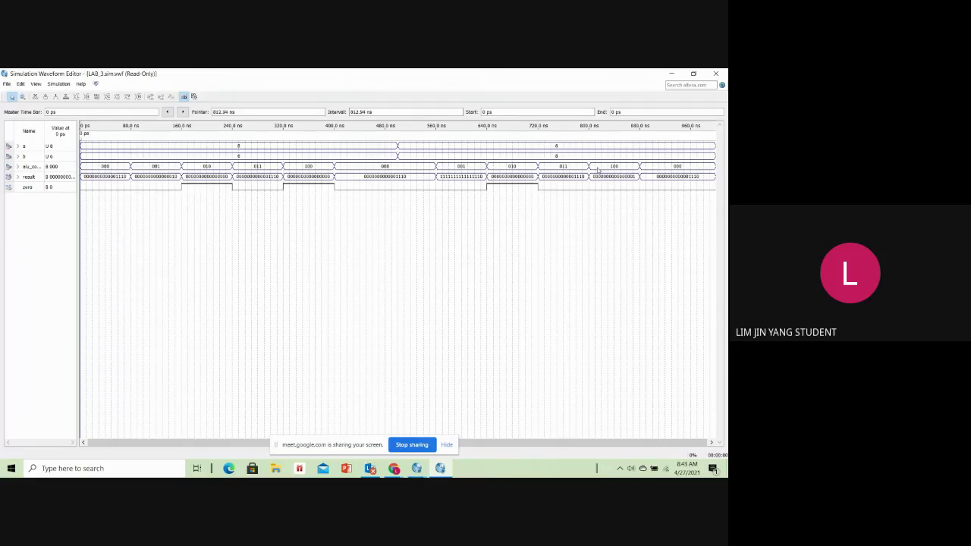
pyautogui.click(394, 469)
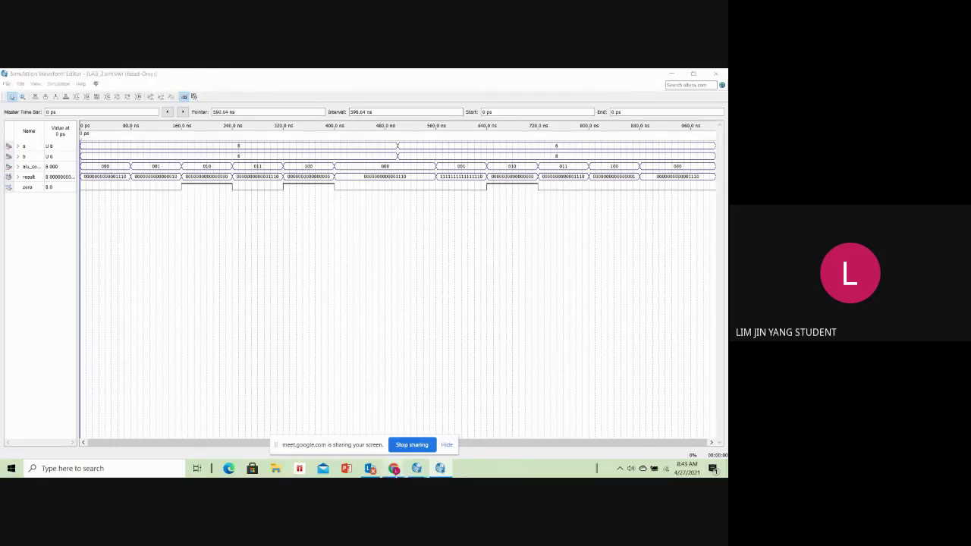
pyautogui.moveTo(416, 468)
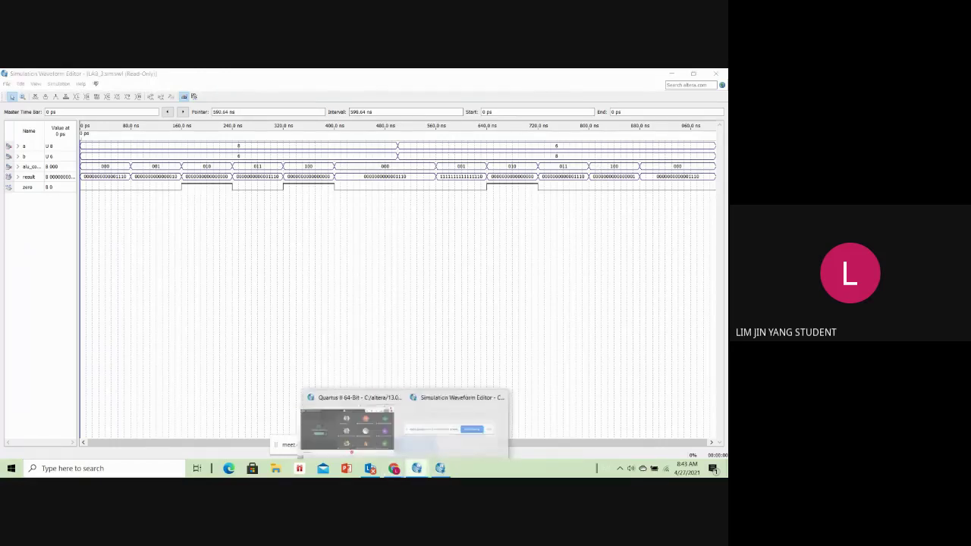
pyautogui.click(386, 446)
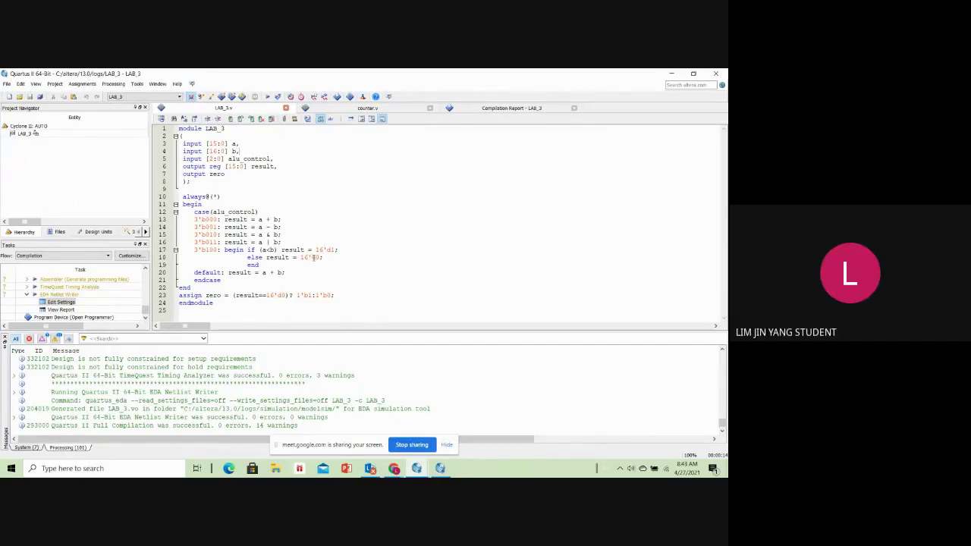
# - Compare the result values for inputs a and b in LAB_3.sim.vwf with the alu_control cases in LAB_3.v
pyautogui.hotkey('alt', 'Tab')
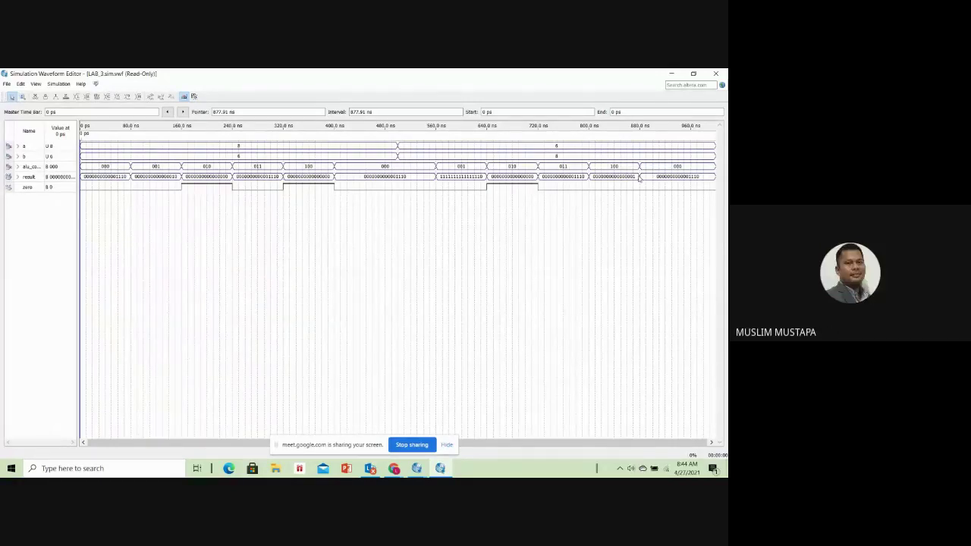
pyautogui.click(416, 468)
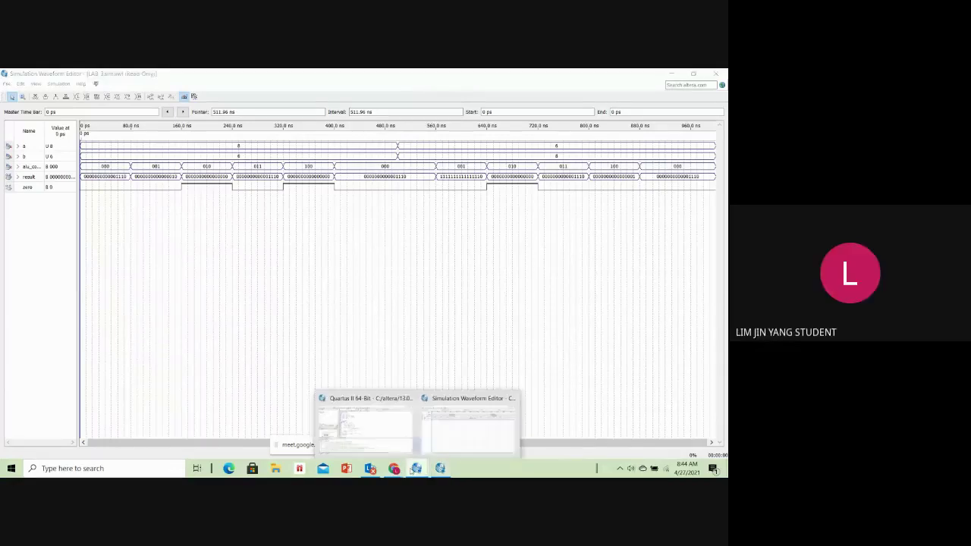
pyautogui.click(362, 428)
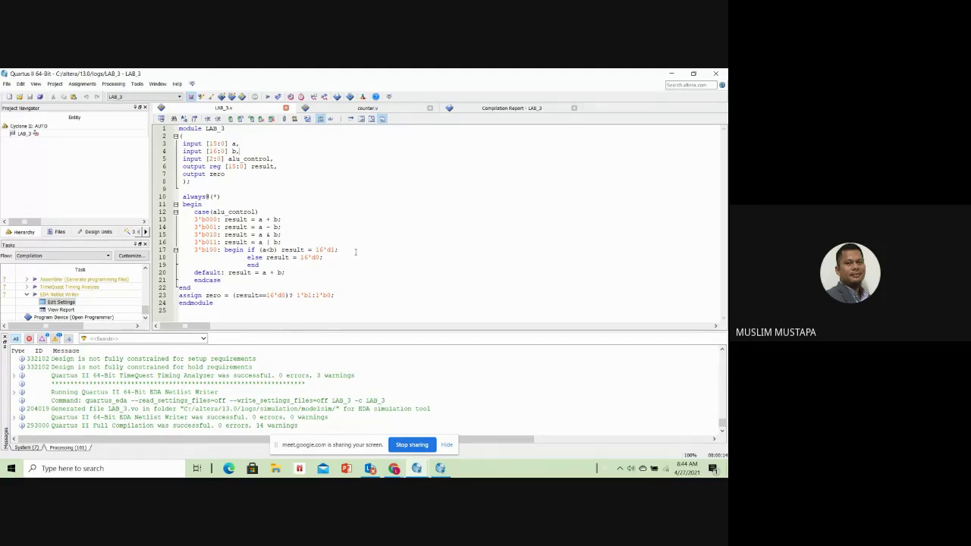
pyautogui.moveTo(443, 473)
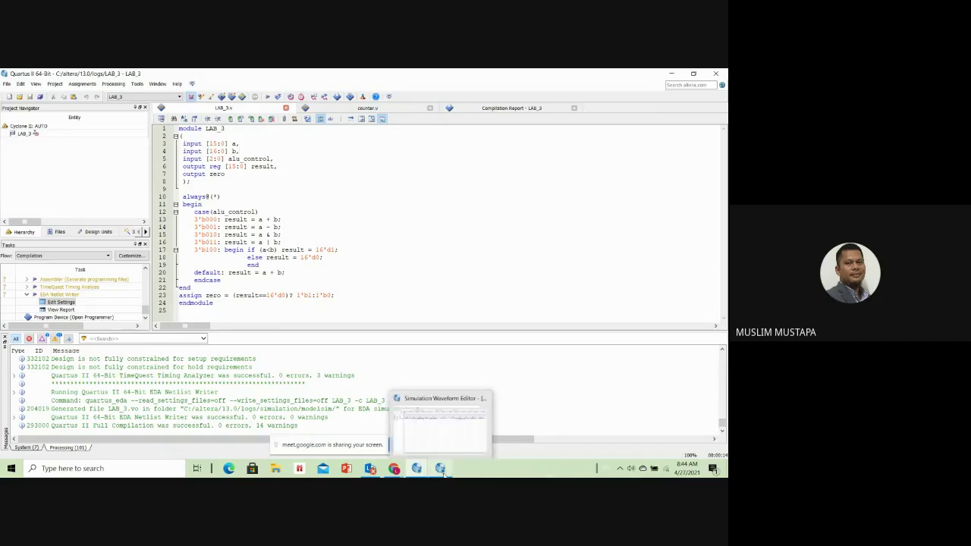
pyautogui.moveTo(434, 433)
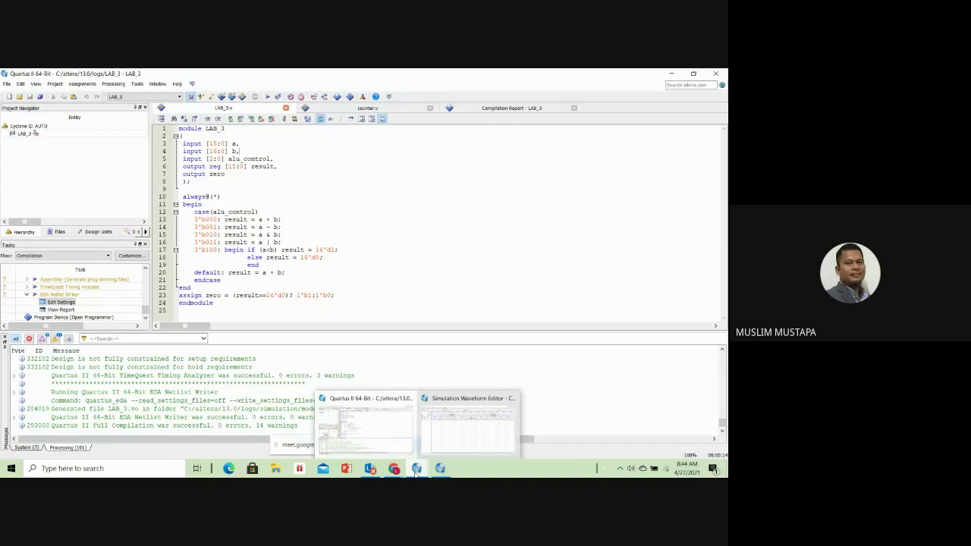
pyautogui.moveTo(455, 451)
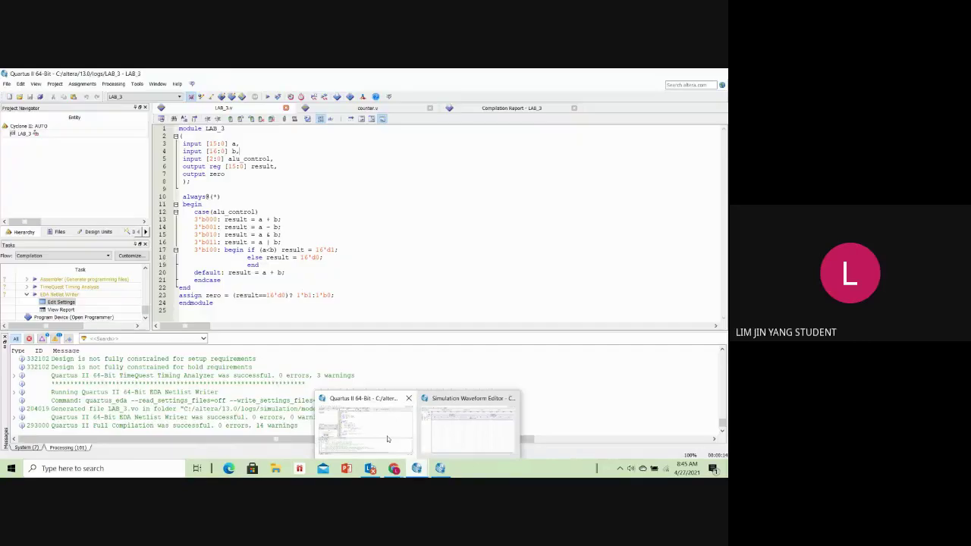
pyautogui.click(468, 429)
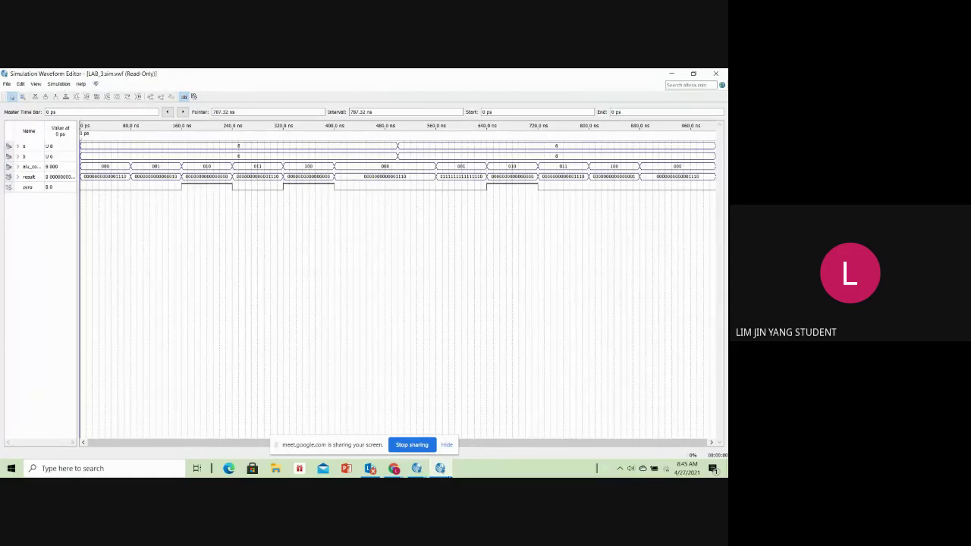
# - Return to the Google Meet call and stop presenting the LAB_3 simulation
pyautogui.click(394, 468)
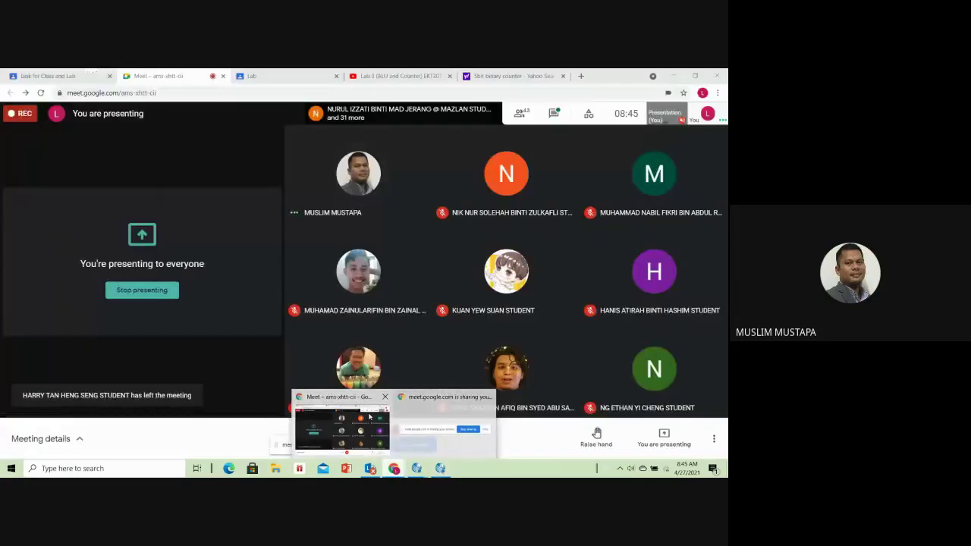
pyautogui.click(370, 418)
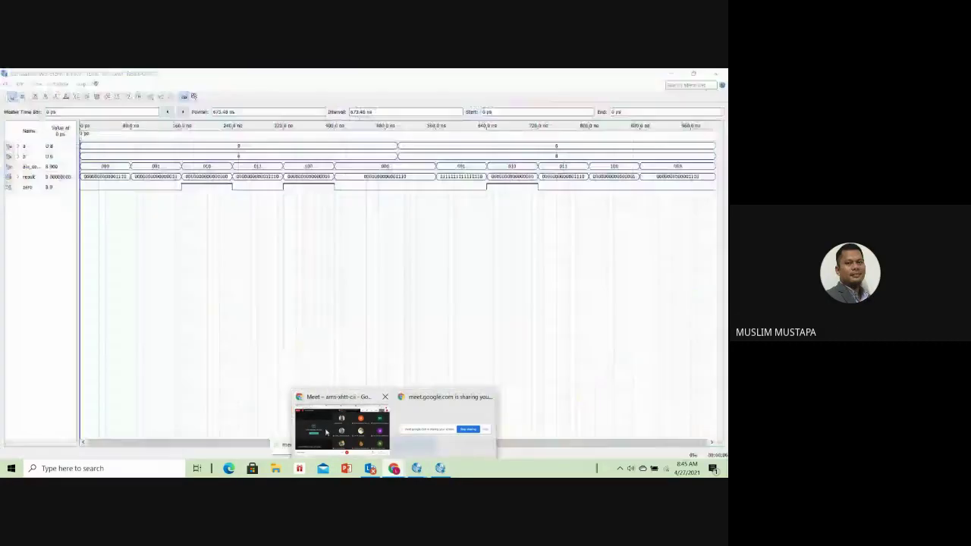
pyautogui.click(369, 418)
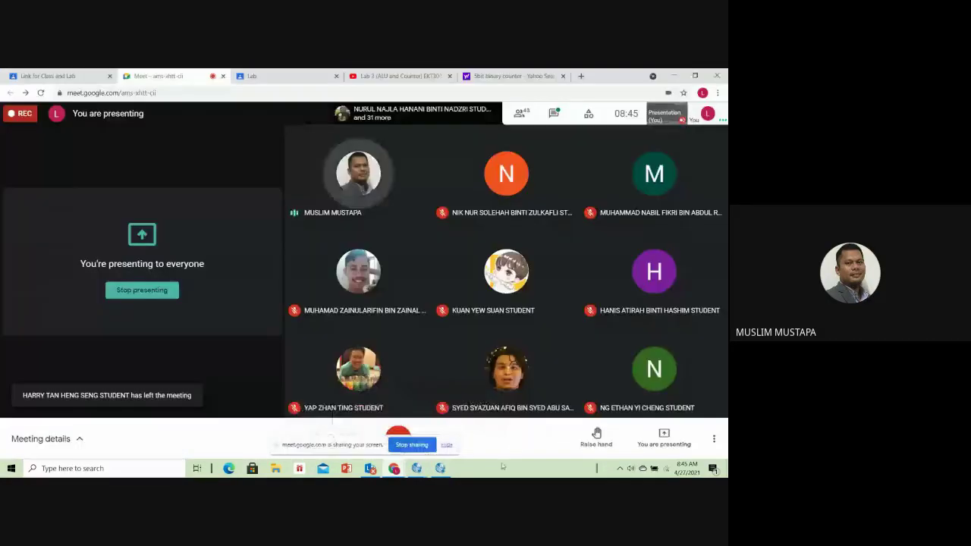
pyautogui.click(152, 296)
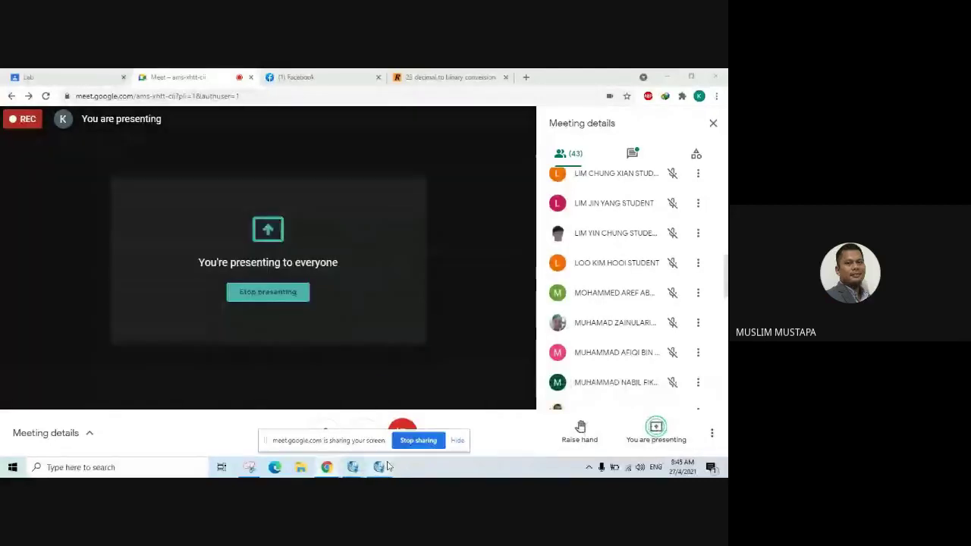
# - Switch to the lab32 counter project in Quartus II to review the 6-bit counter code in counter.v
pyautogui.moveTo(357, 466)
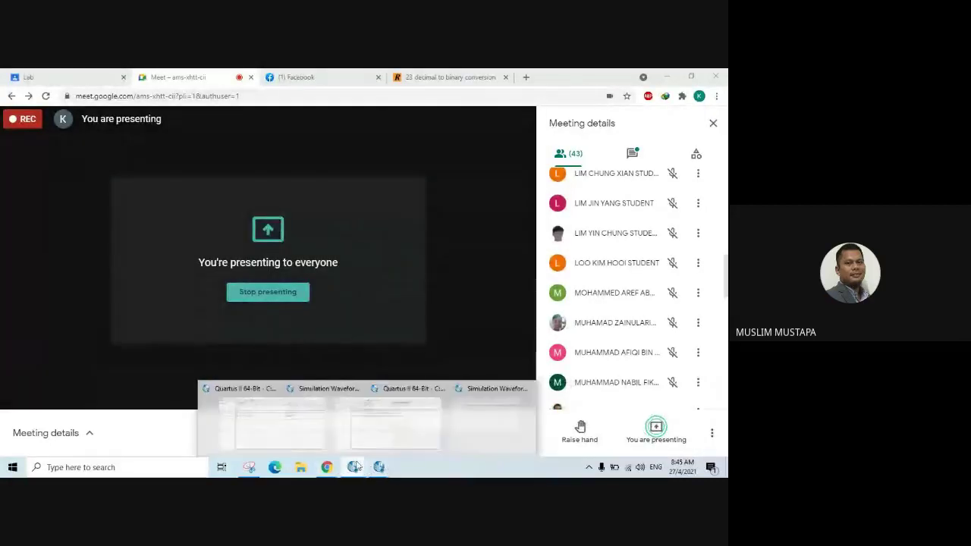
pyautogui.click(418, 430)
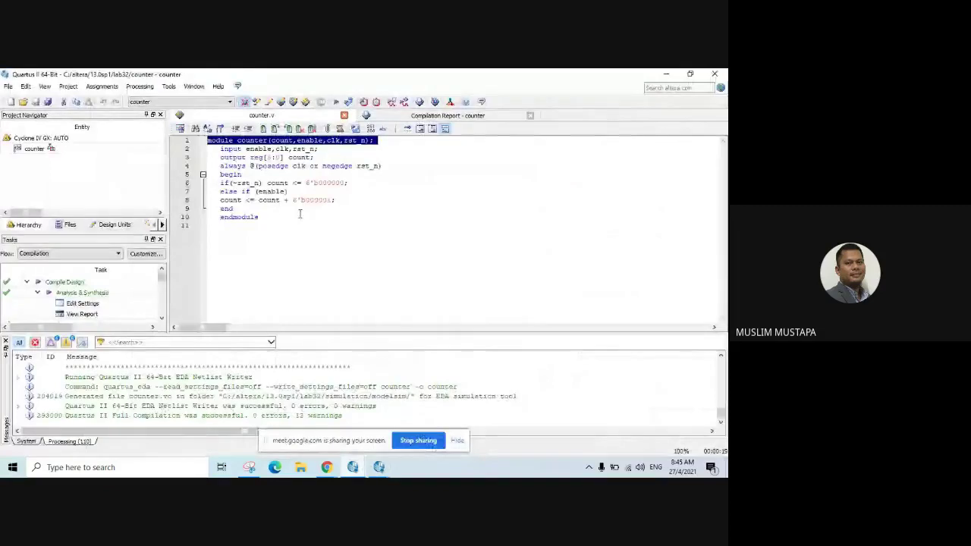
pyautogui.moveTo(326, 467)
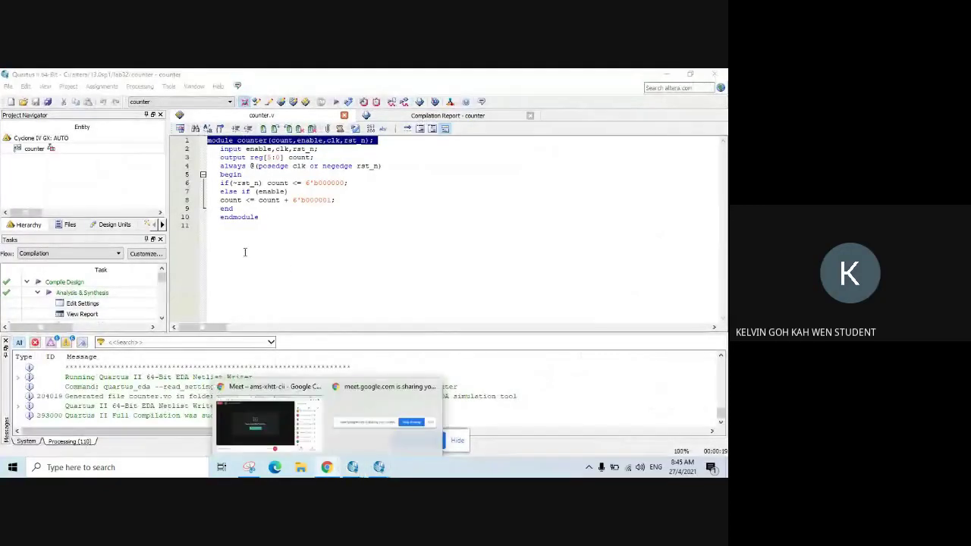
# - Switch to Google Classroom in Chrome and compare the ALU and 4-bit counter module code in Lab 3 ALU and Counter.pdf
pyautogui.click(317, 428)
pyautogui.click(42, 76)
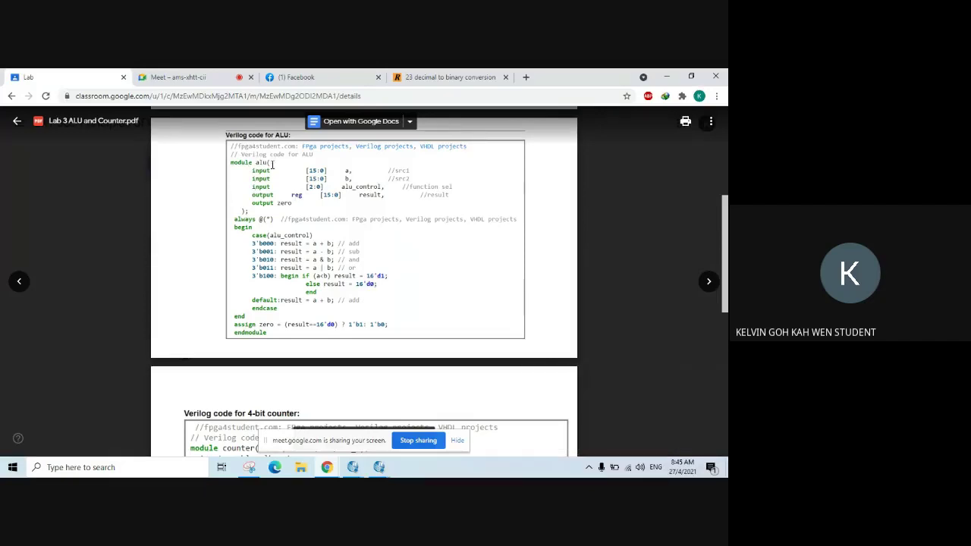
pyautogui.scroll(-3, 240, 292)
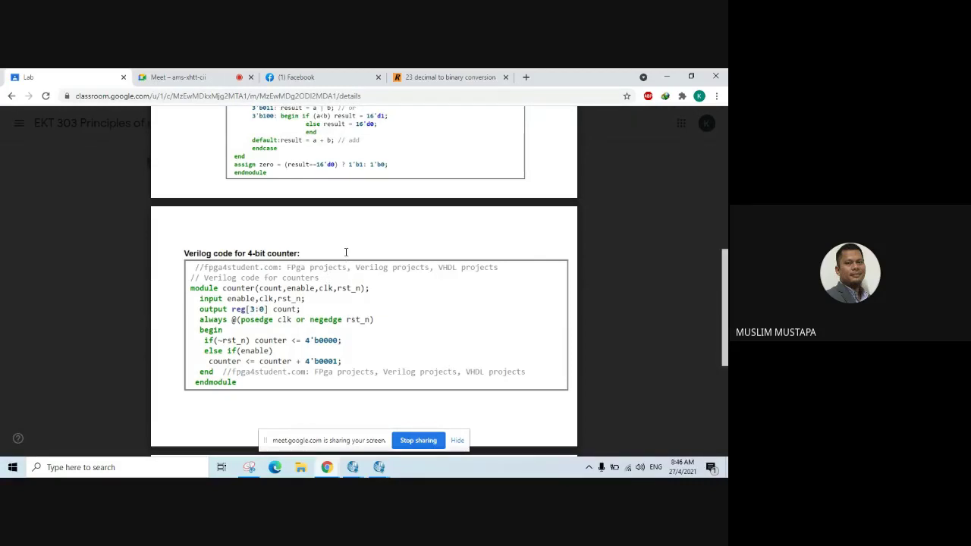
pyautogui.scroll(3, 346, 254)
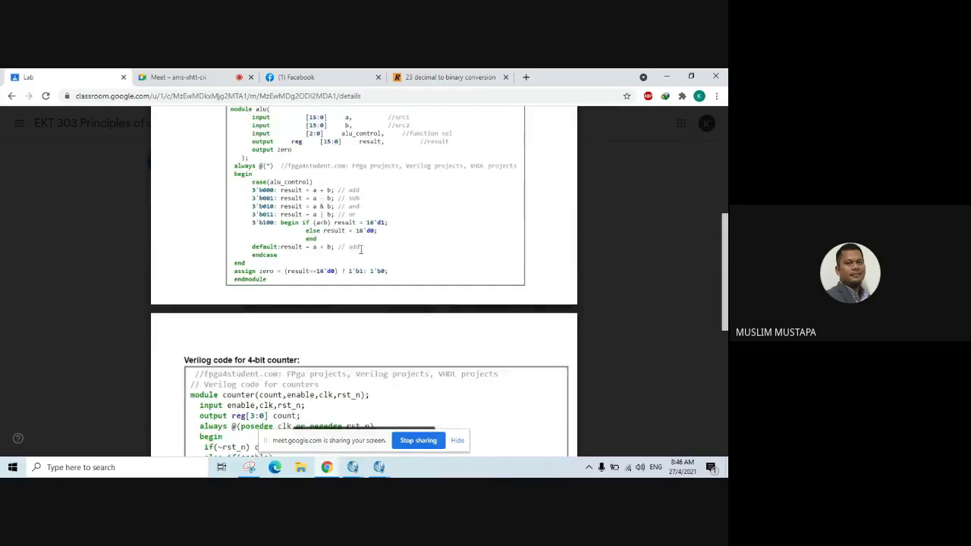
pyautogui.moveTo(265, 134)
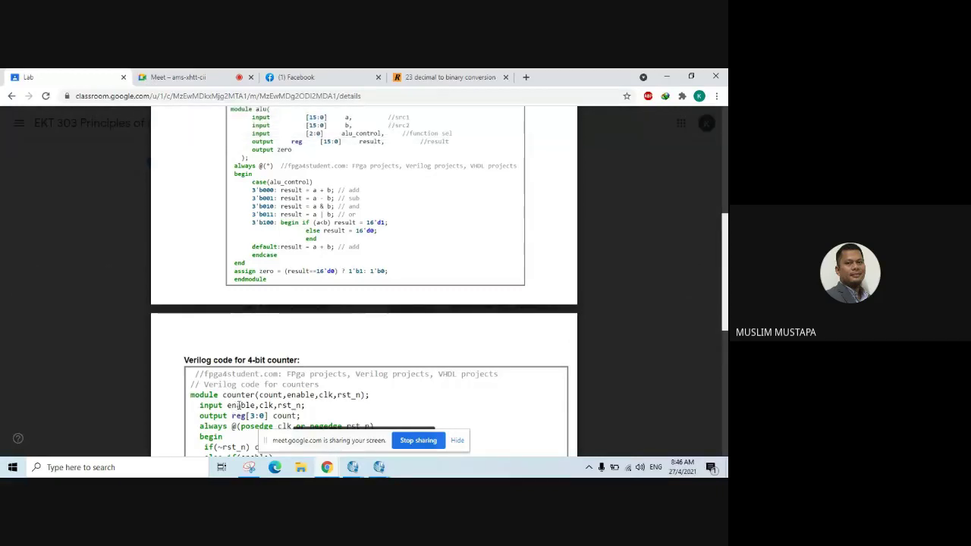
pyautogui.scroll(-2, 239, 406)
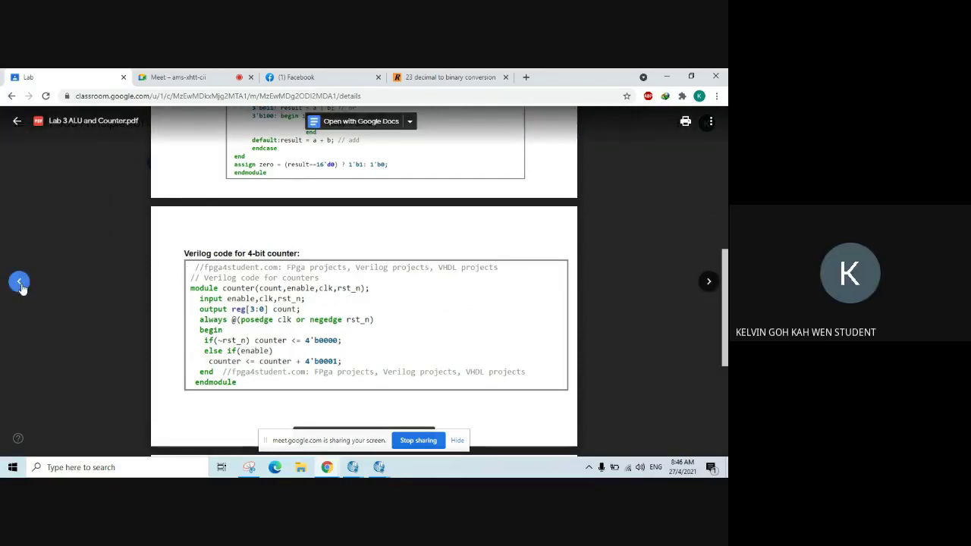
# - Check the Module Declaration slide in Lab 1 Intro to Verilog.pdf, and return to the 4-bit counter code in Lab 3 ALU and Counter.pdf
pyautogui.click(19, 281)
pyautogui.click(19, 281)
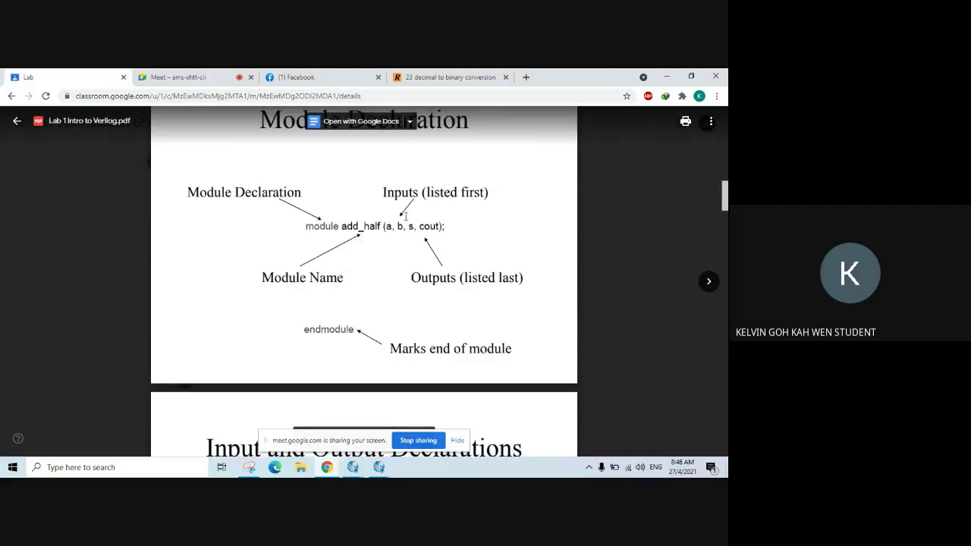
pyautogui.click(708, 282)
pyautogui.click(709, 281)
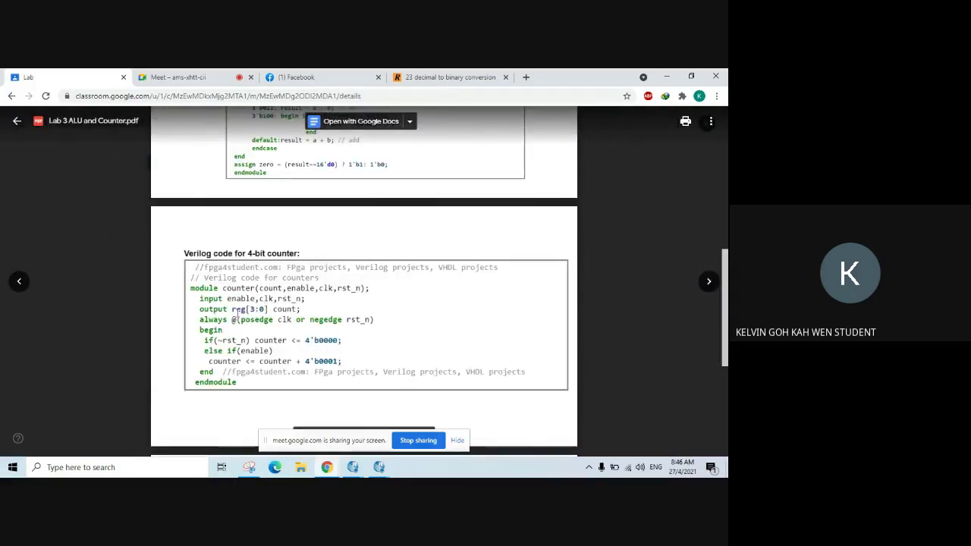